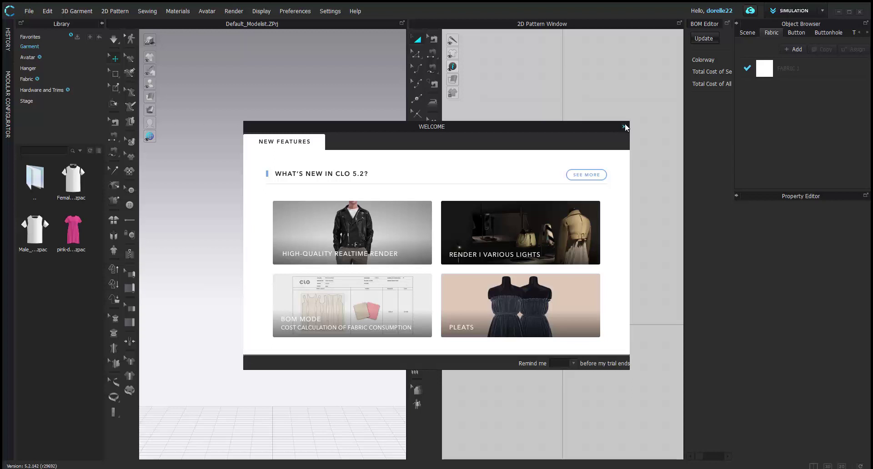
Dismiss the welcome window and load the first female avatar from the library's Female_V2 folder.
{"action": "left_click", "coordinate": [624, 128]}
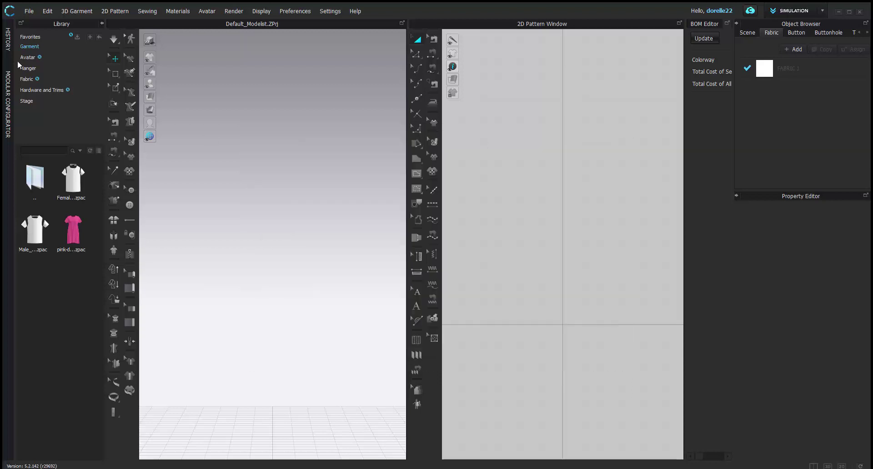
{"action": "left_click", "coordinate": [39, 58]}
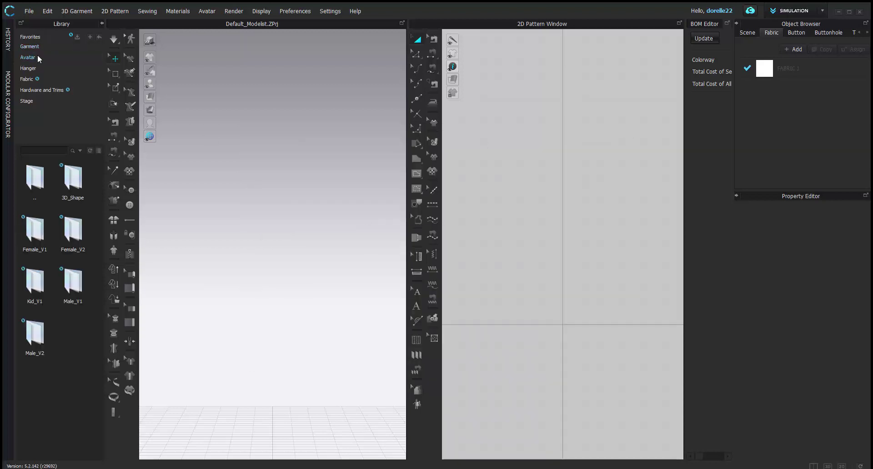
{"action": "double_click", "coordinate": [63, 250]}
{"action": "double_click", "coordinate": [77, 391]}
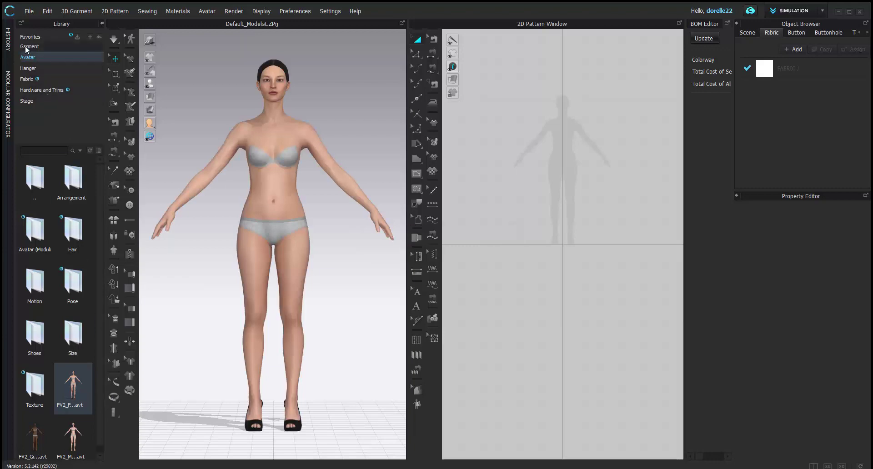
Preview the male and female T-shirts in the Garment library.
{"action": "left_click", "coordinate": [28, 47]}
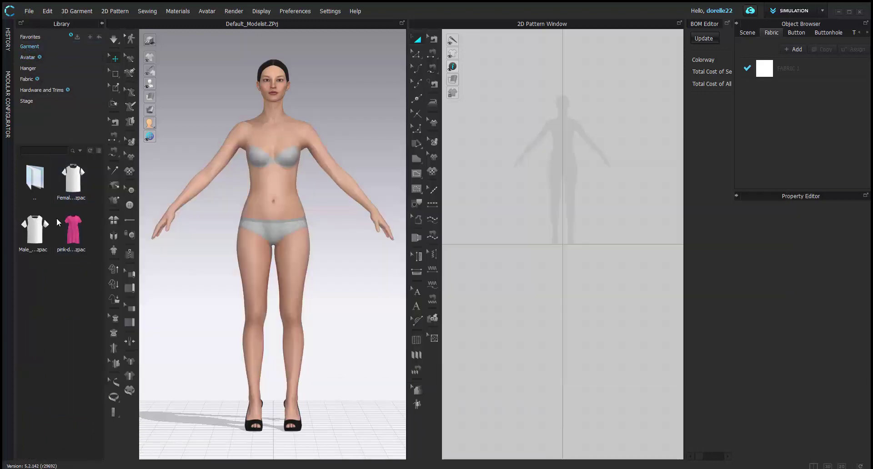
{"action": "mouse_move", "coordinate": [36, 234]}
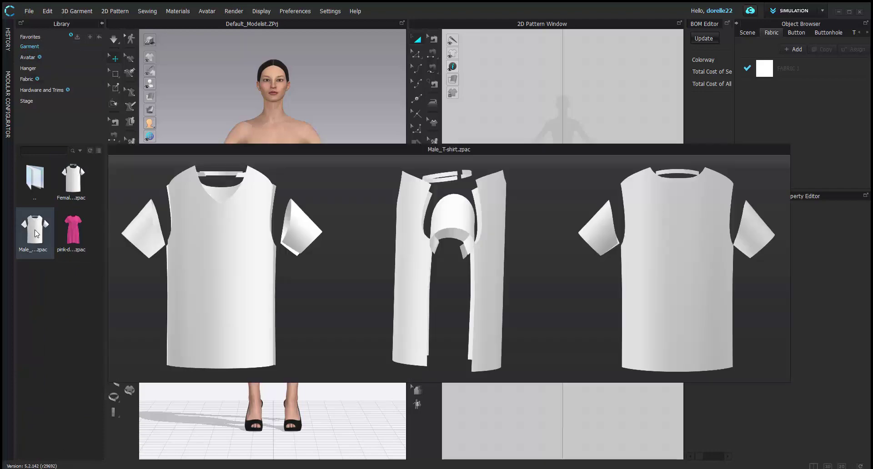
{"action": "mouse_move", "coordinate": [75, 183]}
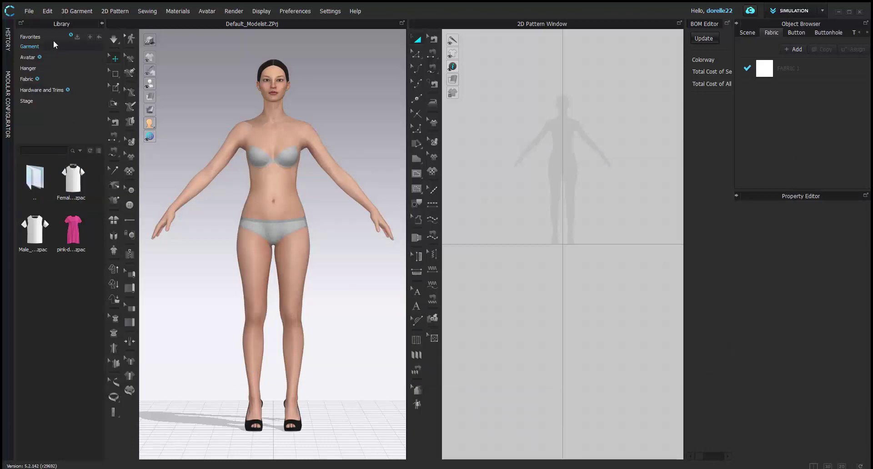
Download the missing library assets, including the Avatar/Hanger content, and dismiss the completion notice.
{"action": "left_click", "coordinate": [29, 59]}
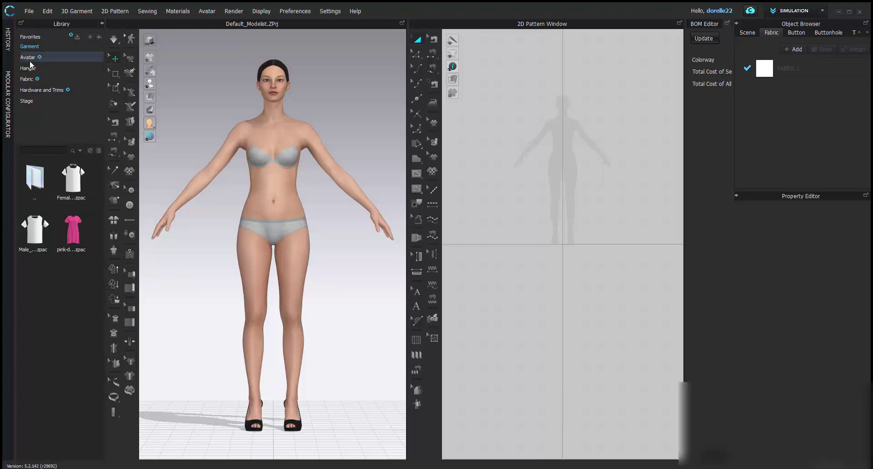
{"action": "left_click", "coordinate": [76, 37]}
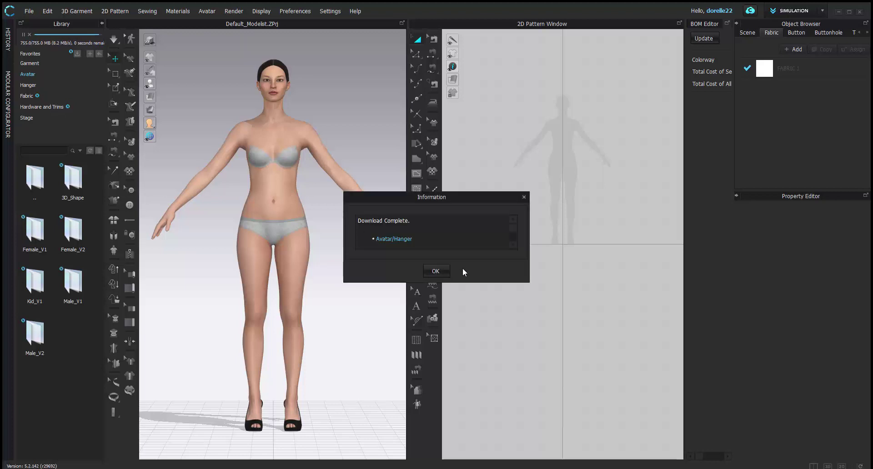
{"action": "left_click", "coordinate": [437, 271]}
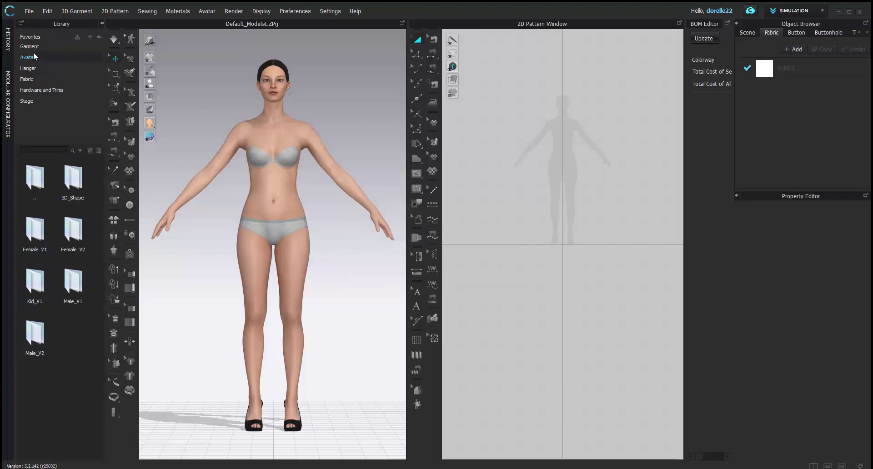
Examine the Seamline and Buckle folders of the Hardware and Trims library and the Stage library.
{"action": "left_click", "coordinate": [58, 90]}
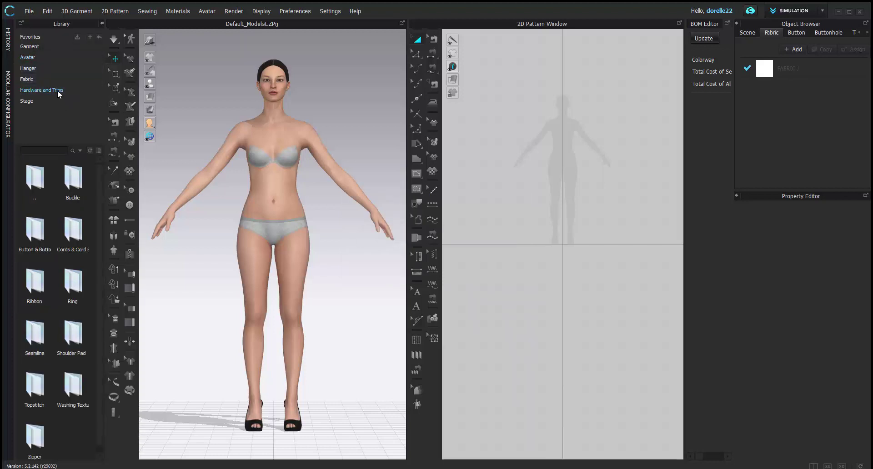
{"action": "double_click", "coordinate": [38, 337]}
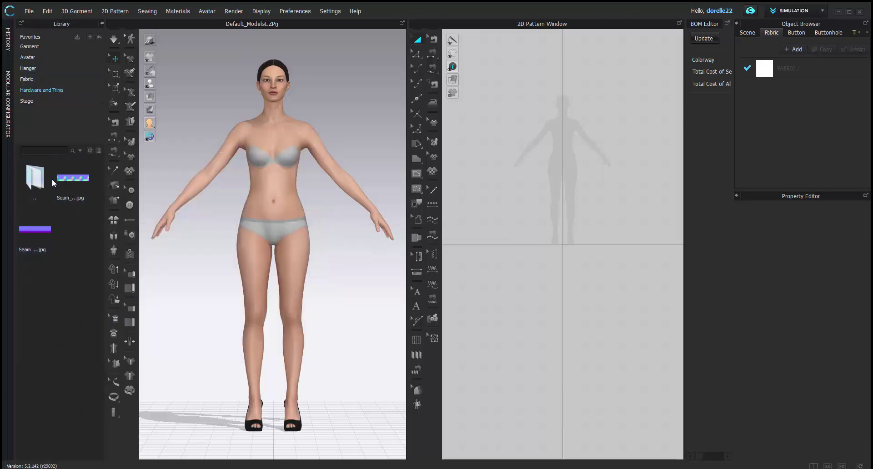
{"action": "double_click", "coordinate": [28, 184]}
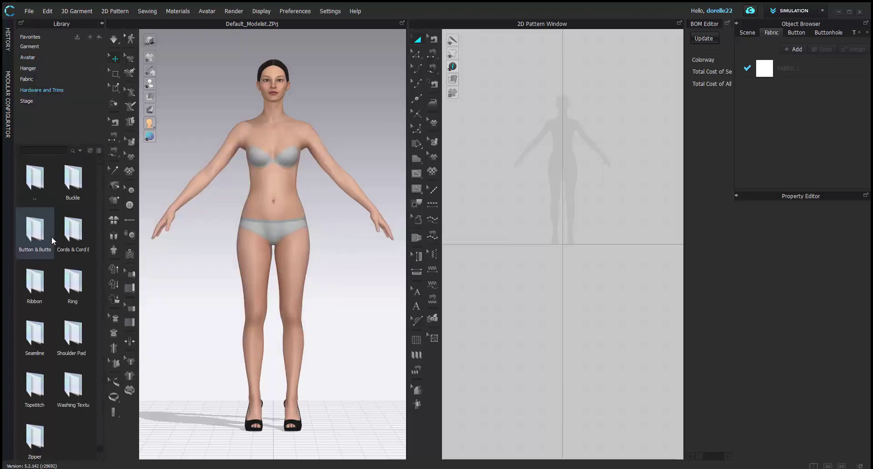
{"action": "double_click", "coordinate": [66, 200]}
{"action": "double_click", "coordinate": [72, 182]}
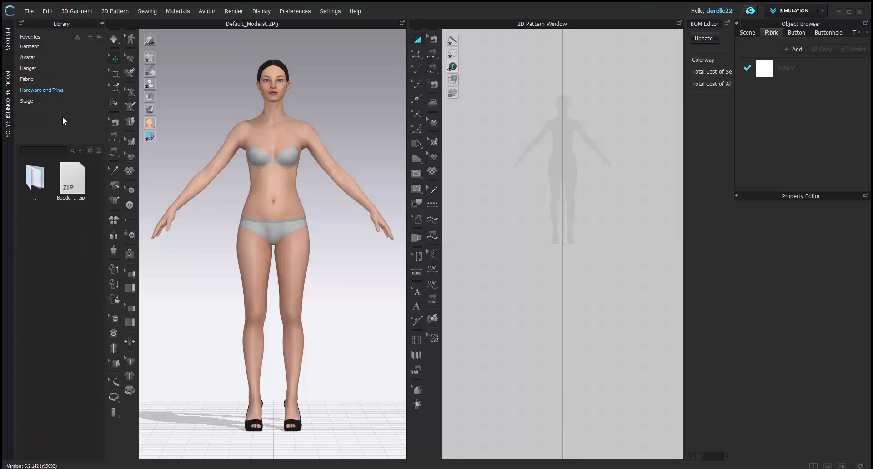
{"action": "left_click", "coordinate": [48, 104]}
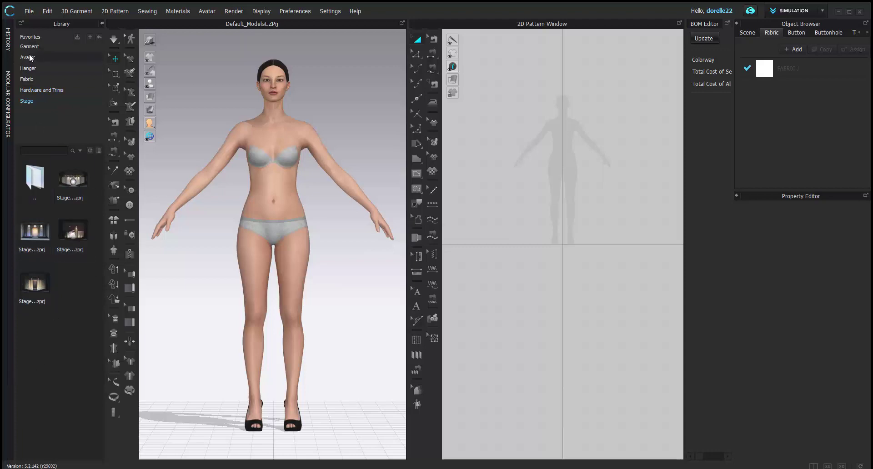
Look through the folders and fabric presets in the Fabric library.
{"action": "left_click", "coordinate": [28, 79]}
{"action": "double_click", "coordinate": [67, 241]}
{"action": "scroll", "coordinate": [66, 241], "scroll_direction": "down", "scroll_amount": 6}
{"action": "scroll", "coordinate": [66, 241], "scroll_direction": "up", "scroll_amount": 10}
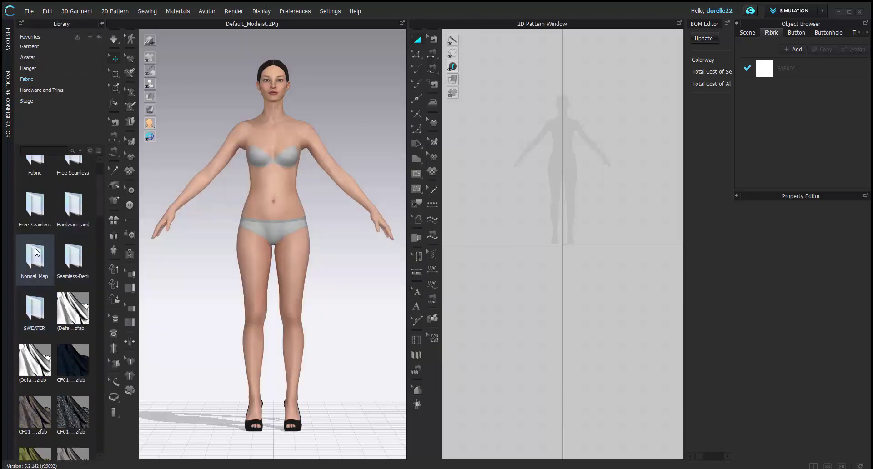
{"action": "scroll", "coordinate": [50, 190], "scroll_direction": "up", "scroll_amount": 1}
{"action": "double_click", "coordinate": [35, 209]}
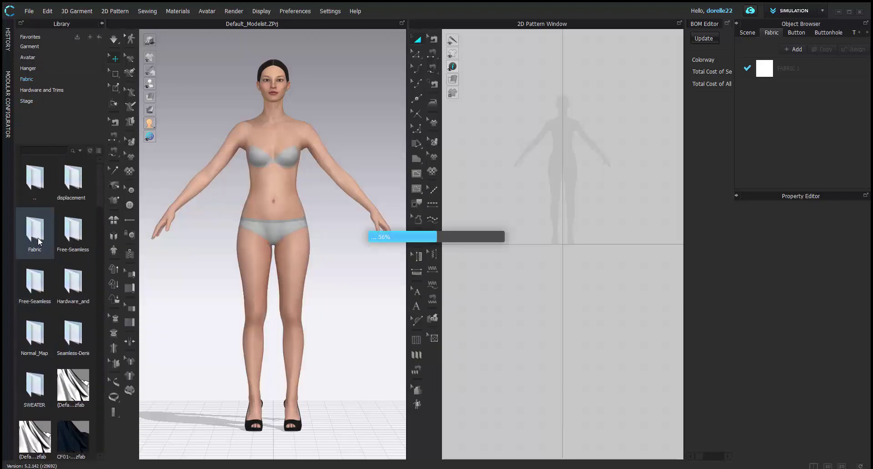
{"action": "scroll", "coordinate": [39, 235], "scroll_direction": "down", "scroll_amount": 15}
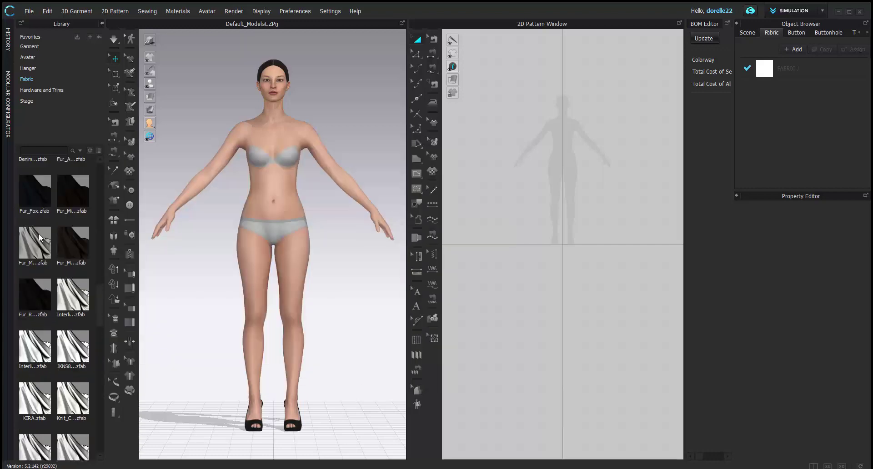
{"action": "scroll", "coordinate": [39, 235], "scroll_direction": "up", "scroll_amount": 3}
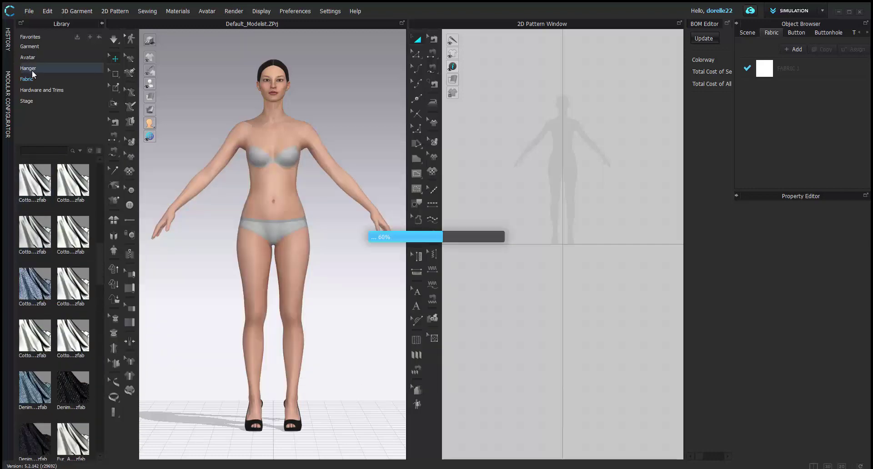
View the Hanger library and reorder the library categories as Avatar, Fabric, Garment, Hardware and Trims, Hanger, Stage.
{"action": "left_click", "coordinate": [33, 69]}
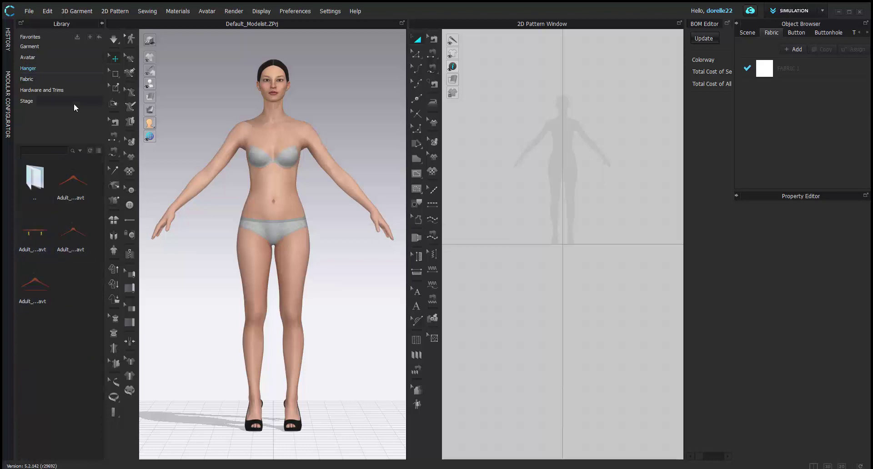
{"action": "left_click_drag", "start_coordinate": [56, 121], "coordinate": [56, 107]}
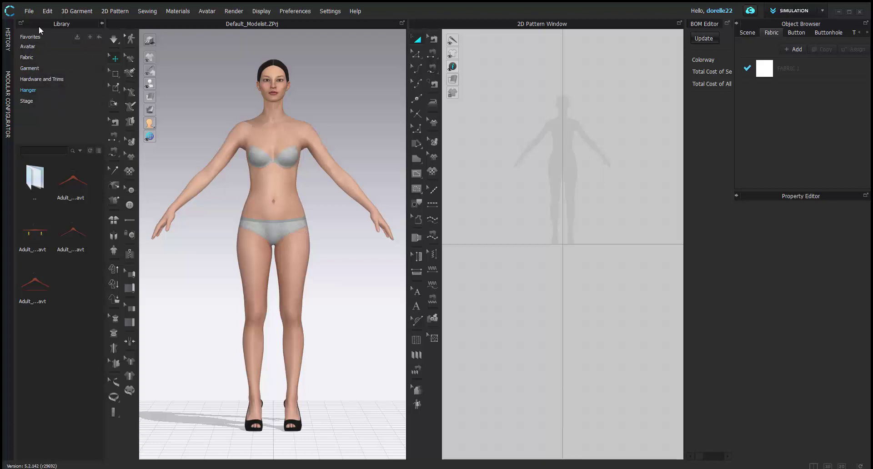
Apply the US_ASTM_Plus_Curvy_20W size file from the Female_V2 Size folder to the avatar.
{"action": "left_click", "coordinate": [31, 47]}
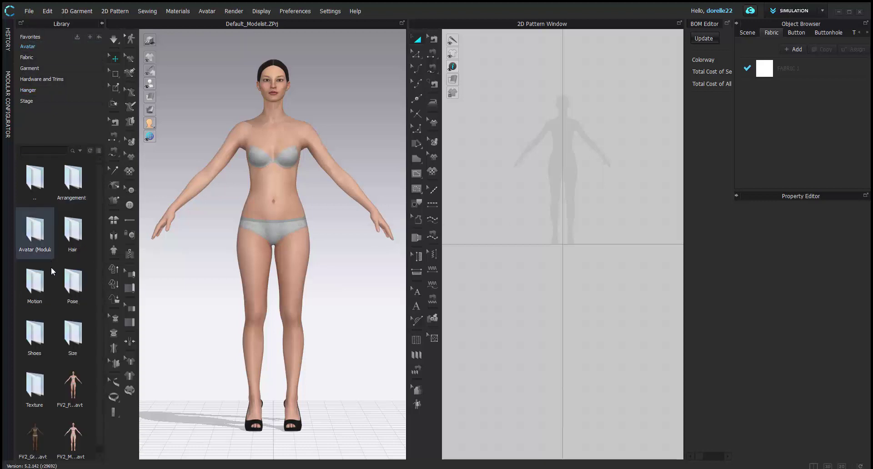
{"action": "double_click", "coordinate": [72, 334]}
{"action": "double_click", "coordinate": [82, 257]}
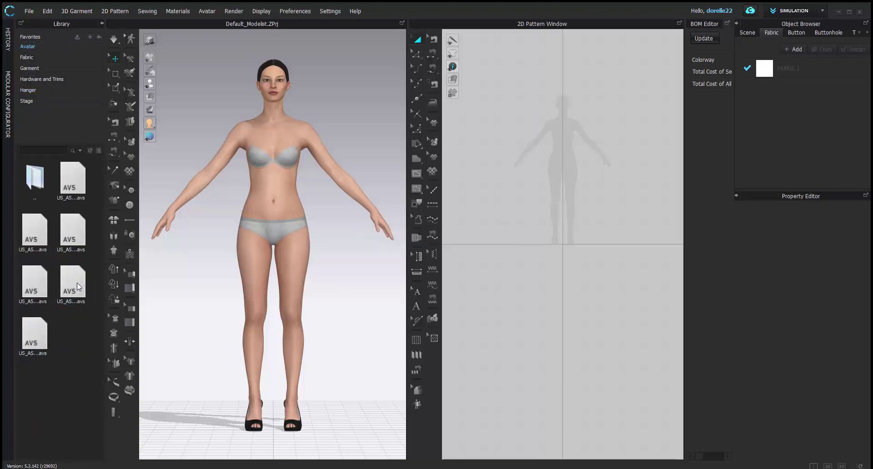
{"action": "double_click", "coordinate": [40, 281]}
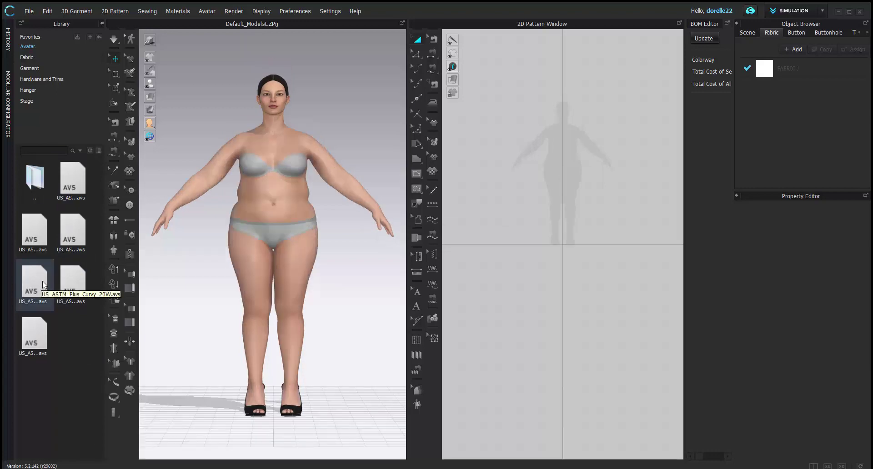
{"action": "mouse_move", "coordinate": [343, 269]}
{"action": "right_mouse_down"}
{"action": "mouse_move", "coordinate": [43, 273]}
{"action": "mouse_move", "coordinate": [8, 283]}
{"action": "mouse_move", "coordinate": [8, 296]}
{"action": "mouse_move", "coordinate": [207, 285]}
{"action": "mouse_move", "coordinate": [300, 328]}
{"action": "mouse_move", "coordinate": [248, 318]}
{"action": "mouse_move", "coordinate": [343, 274]}
{"action": "right_mouse_up"}
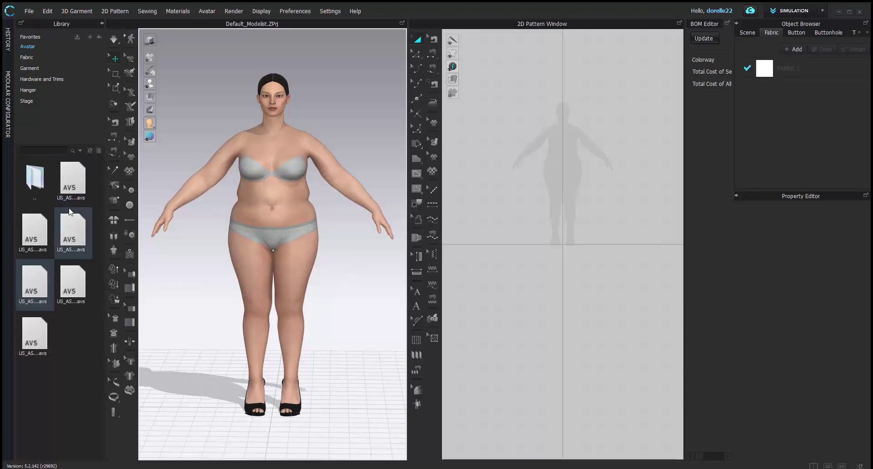
Change the avatar's size to US_ASTM_Plus_Curvy_14W and inspect its body from behind.
{"action": "left_click", "coordinate": [75, 177]}
{"action": "double_click", "coordinate": [74, 174]}
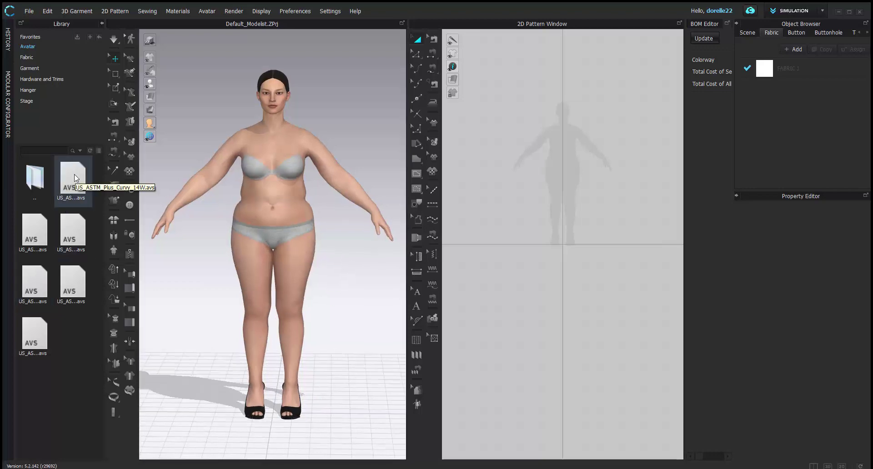
{"action": "right_click_drag", "start_coordinate": [322, 207], "coordinate": [102, 228]}
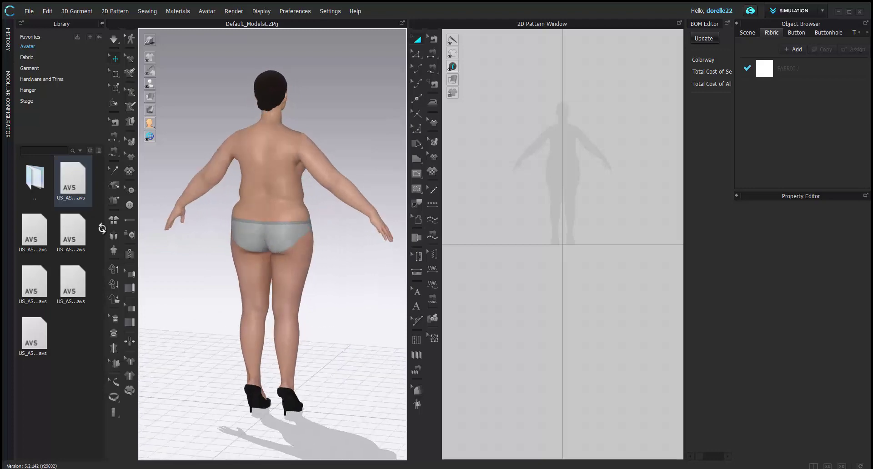
Apply the plus-size pose with arms held out from the Pose library's Plus folder and inspect the avatar all around.
{"action": "double_click", "coordinate": [36, 174]}
{"action": "double_click", "coordinate": [73, 283]}
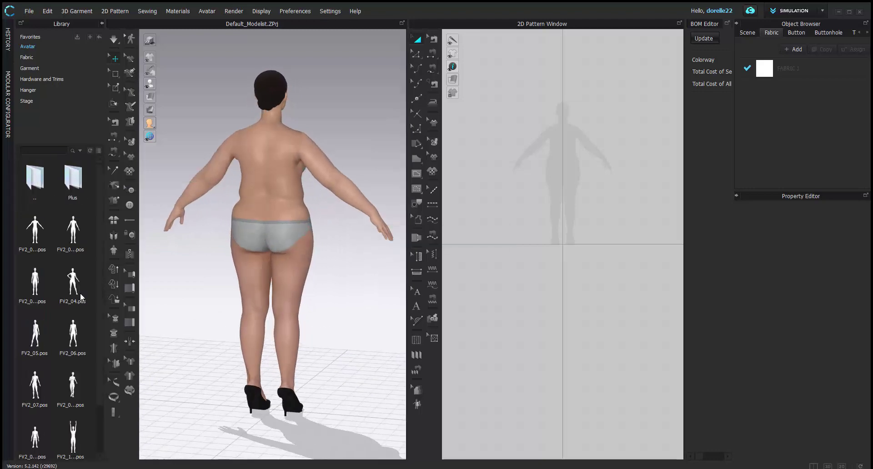
{"action": "double_click", "coordinate": [73, 179]}
{"action": "double_click", "coordinate": [72, 181]}
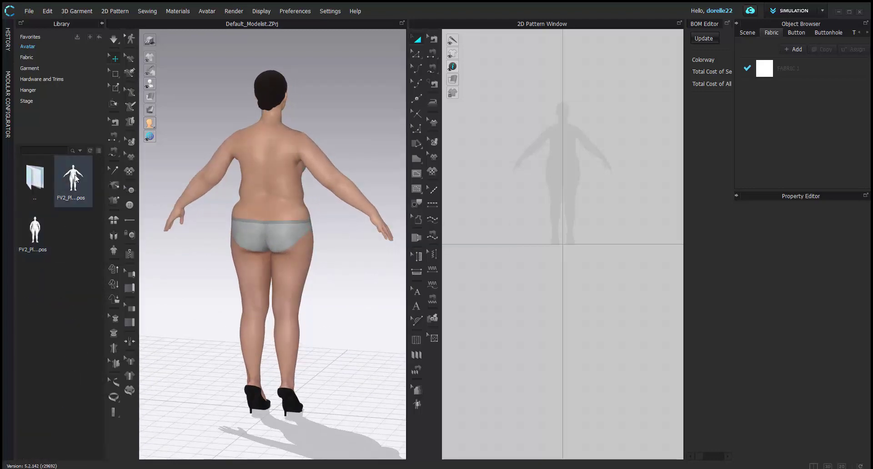
{"action": "left_click", "coordinate": [441, 268]}
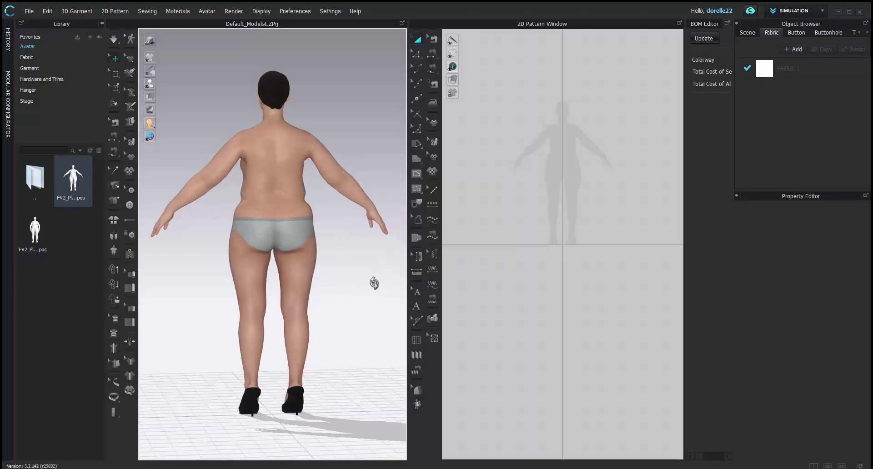
{"action": "right_click_drag", "start_coordinate": [370, 285], "coordinate": [129, 264]}
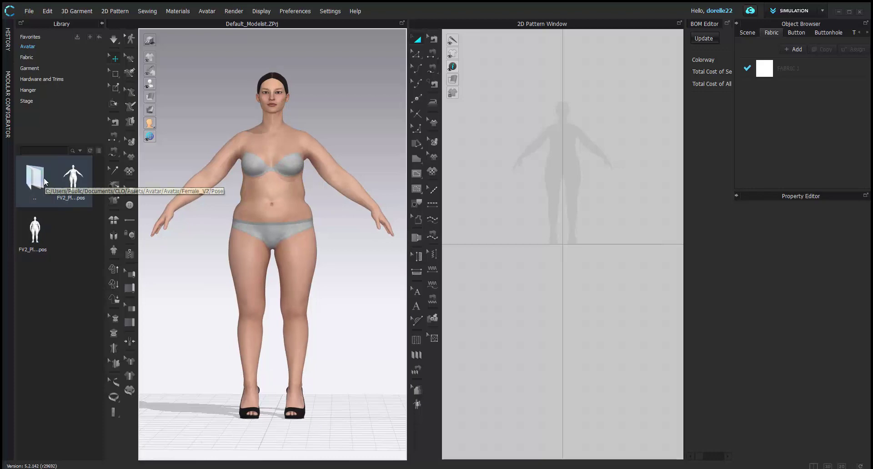
Apply the plus-size pose with arms lowered at the sides and inspect the avatar.
{"action": "double_click", "coordinate": [36, 240]}
{"action": "left_click", "coordinate": [438, 269]}
{"action": "mouse_move", "coordinate": [364, 239]}
{"action": "right_mouse_down"}
{"action": "mouse_move", "coordinate": [156, 236]}
{"action": "mouse_move", "coordinate": [355, 245]}
{"action": "right_mouse_up"}
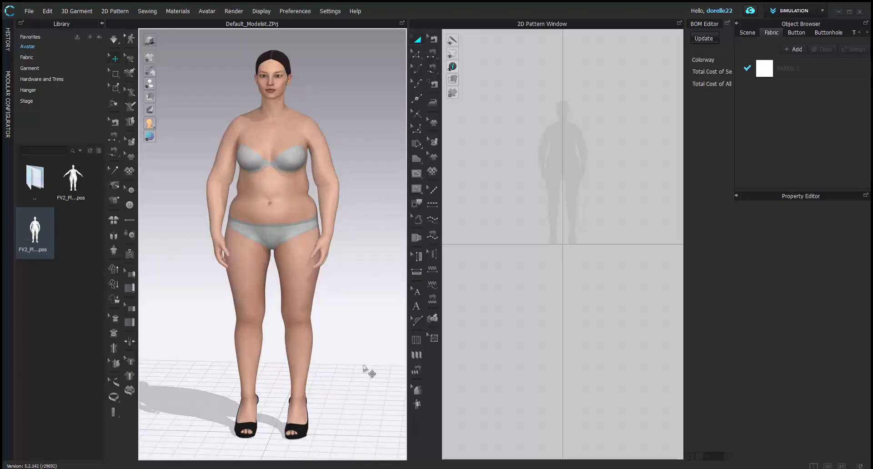
{"action": "right_click_drag", "start_coordinate": [360, 370], "coordinate": [365, 360]}
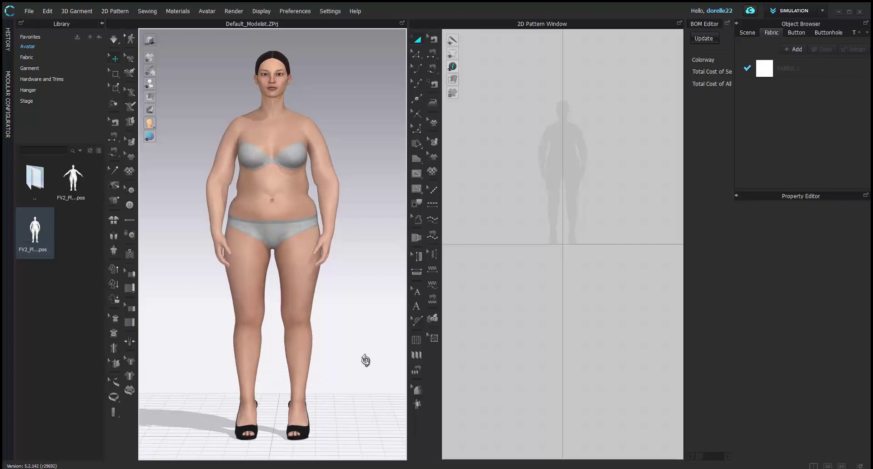
Apply the FV2_04.pos pose from the main Pose folder and inspect the avatar from behind.
{"action": "double_click", "coordinate": [46, 220]}
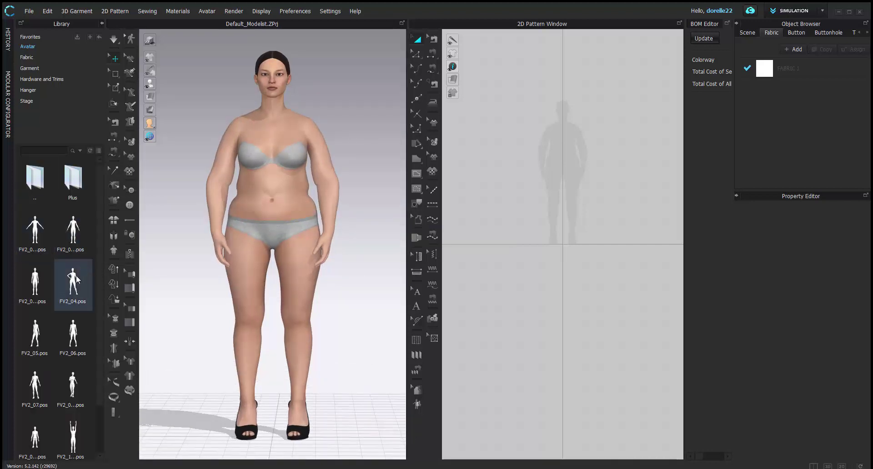
{"action": "double_click", "coordinate": [77, 279]}
{"action": "left_click", "coordinate": [439, 268]}
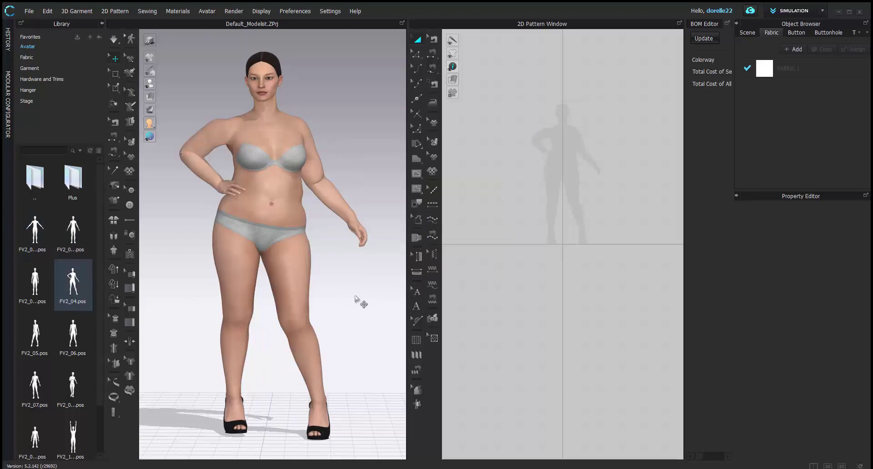
{"action": "right_click_drag", "start_coordinate": [357, 298], "coordinate": [561, 310]}
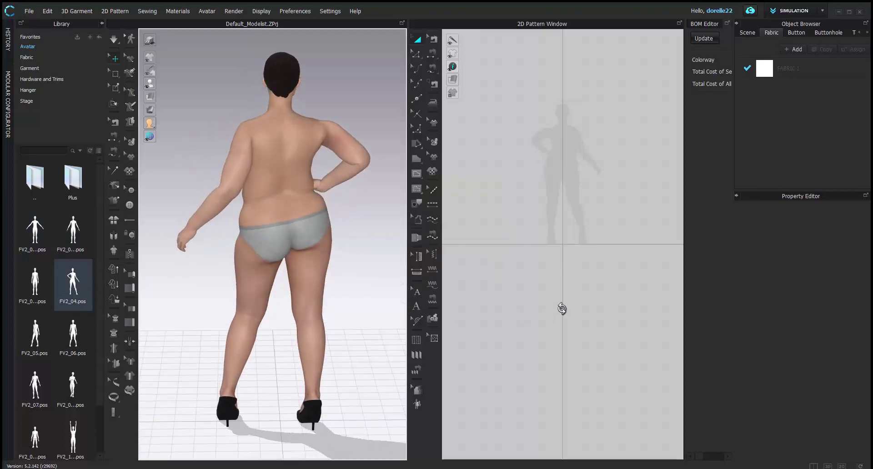
Apply the FV2_05.pos pose to the plus-size avatar and inspect it from the front and from behind.
{"action": "right_click_drag", "start_coordinate": [541, 305], "coordinate": [356, 302]}
{"action": "double_click", "coordinate": [35, 337]}
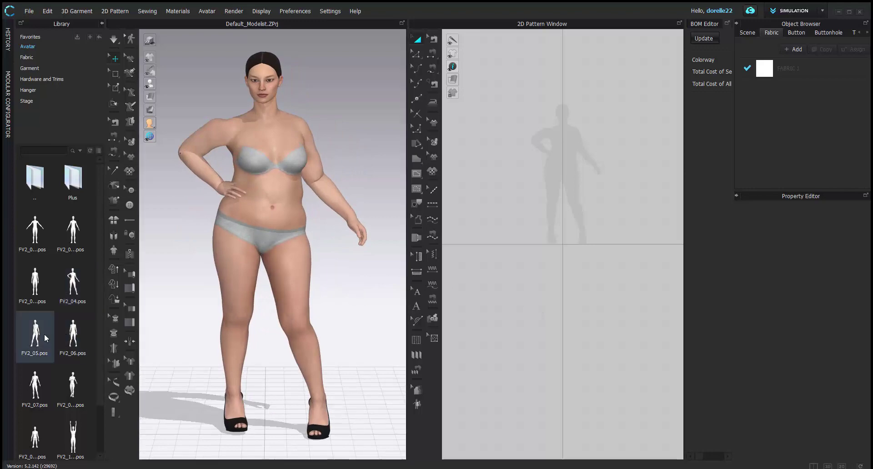
{"action": "left_click", "coordinate": [439, 268]}
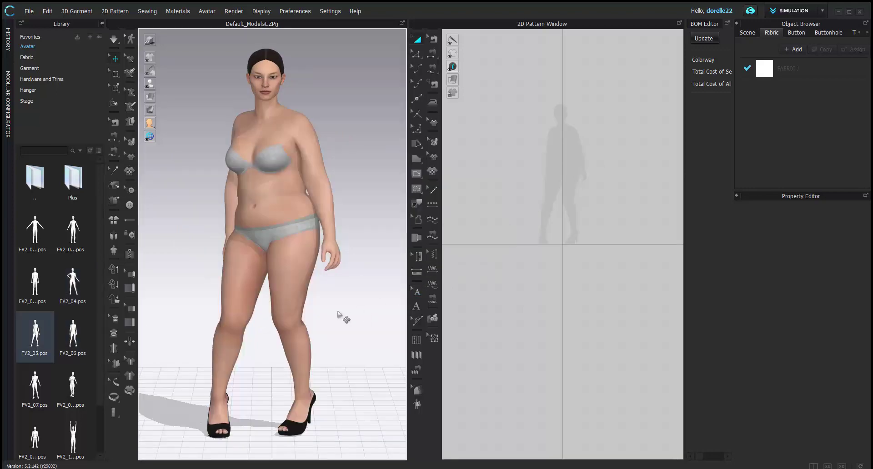
{"action": "right_click_drag", "start_coordinate": [341, 317], "coordinate": [586, 305]}
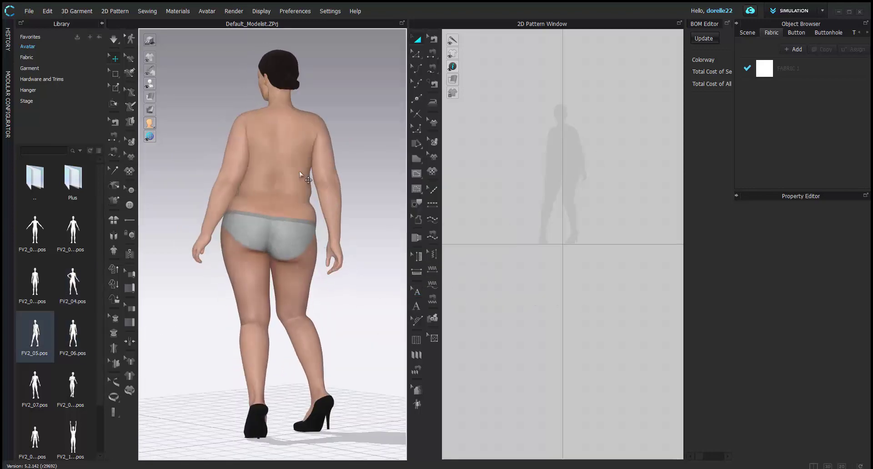
Apply the walking pose listed beside FV2_07.pos, keeping the avatar size, and inspect the avatar from several angles.
{"action": "double_click", "coordinate": [72, 385]}
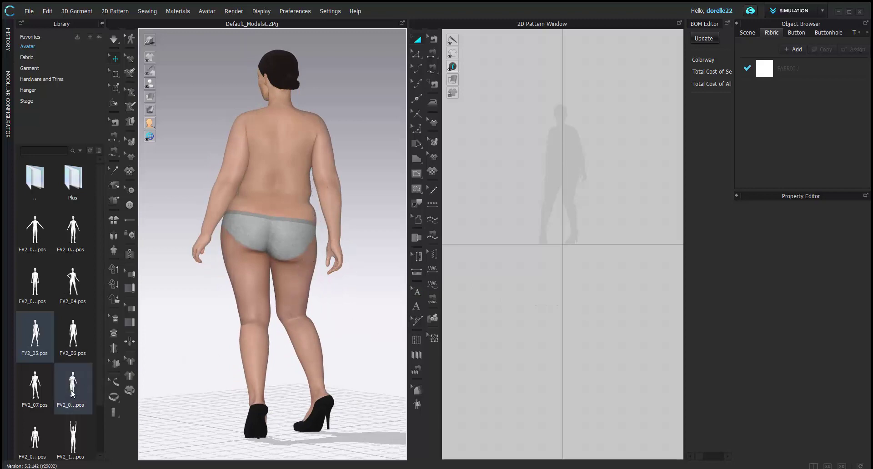
{"action": "left_click", "coordinate": [439, 268]}
{"action": "right_click_drag", "start_coordinate": [370, 335], "coordinate": [432, 322]}
{"action": "right_click_drag", "start_coordinate": [326, 309], "coordinate": [390, 316]}
Apply the FV2_07.pos pose with Pose Only (Maintain Avatar Size) and look through the remaining poses in the folder.
{"action": "double_click", "coordinate": [38, 381]}
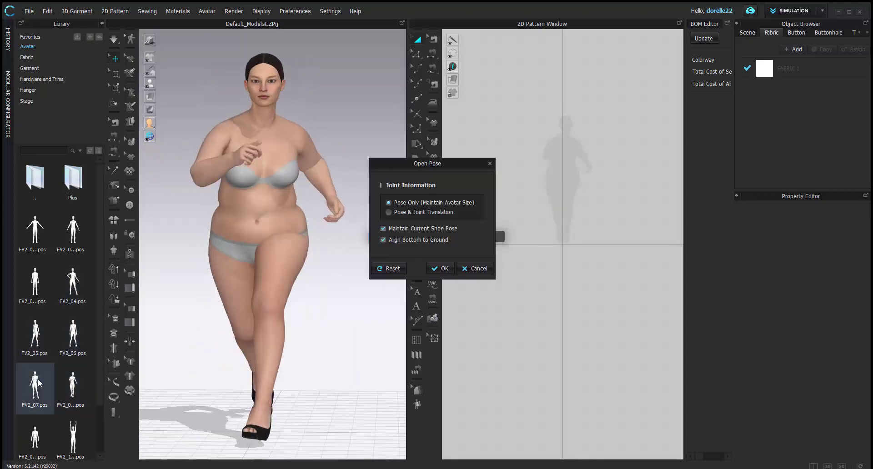
{"action": "left_click", "coordinate": [439, 268]}
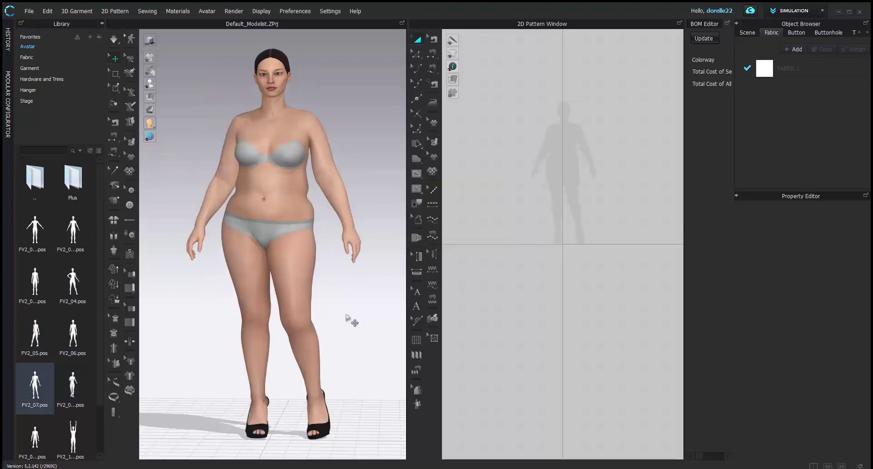
{"action": "scroll", "coordinate": [64, 318], "scroll_direction": "down", "scroll_amount": 1}
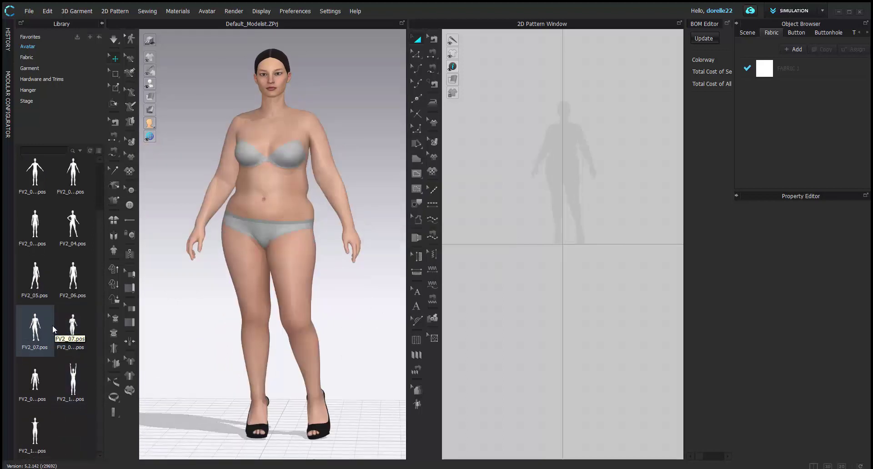
{"action": "scroll", "coordinate": [54, 327], "scroll_direction": "up", "scroll_amount": 2}
Apply the plus-size pose with arms held out from the Pose library's Plus folder.
{"action": "double_click", "coordinate": [70, 184]}
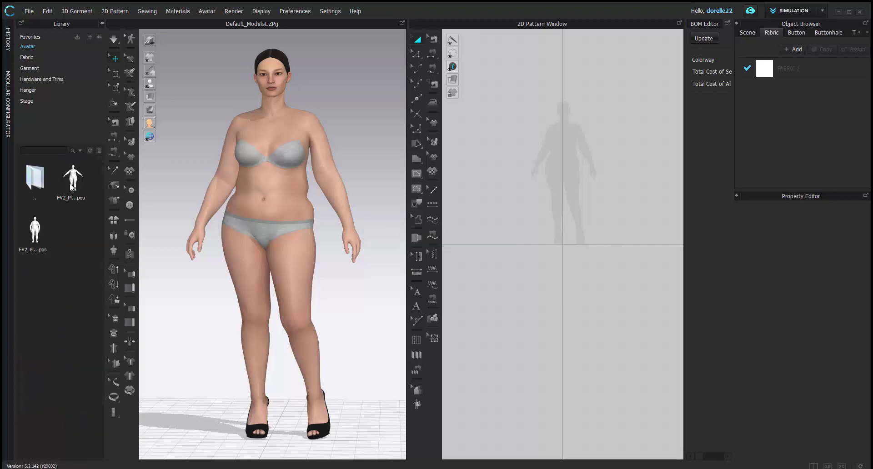
{"action": "double_click", "coordinate": [35, 178]}
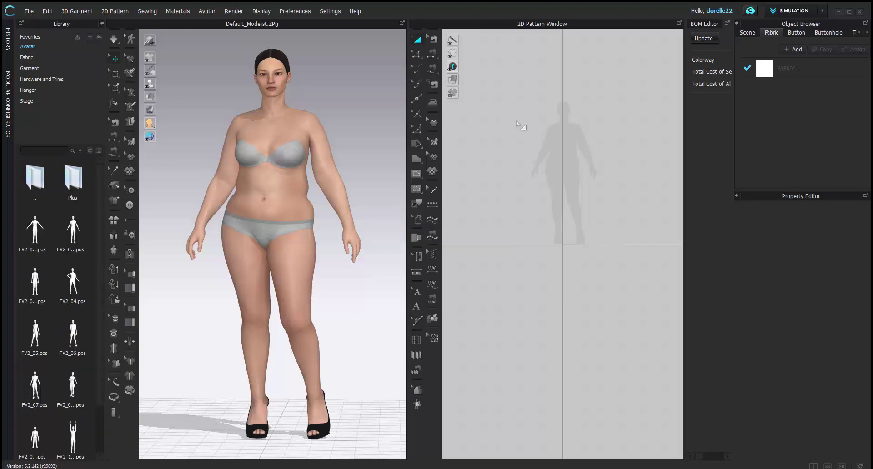
{"action": "double_click", "coordinate": [84, 198]}
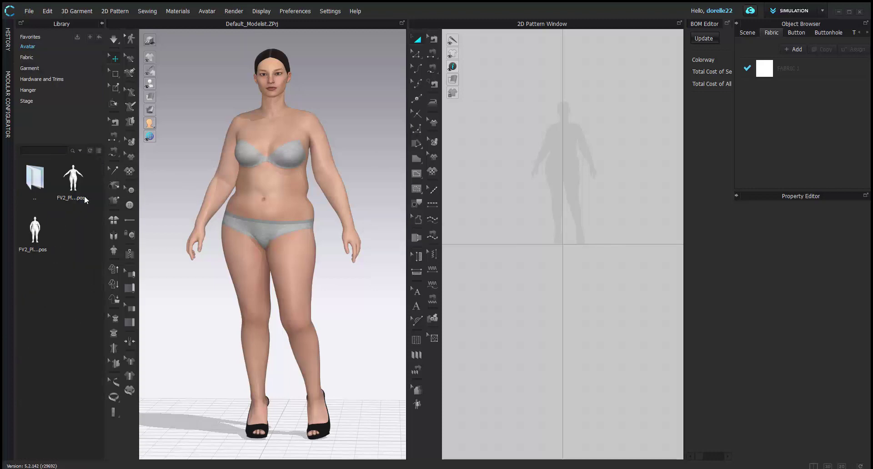
{"action": "double_click", "coordinate": [77, 199]}
{"action": "left_click", "coordinate": [439, 268]}
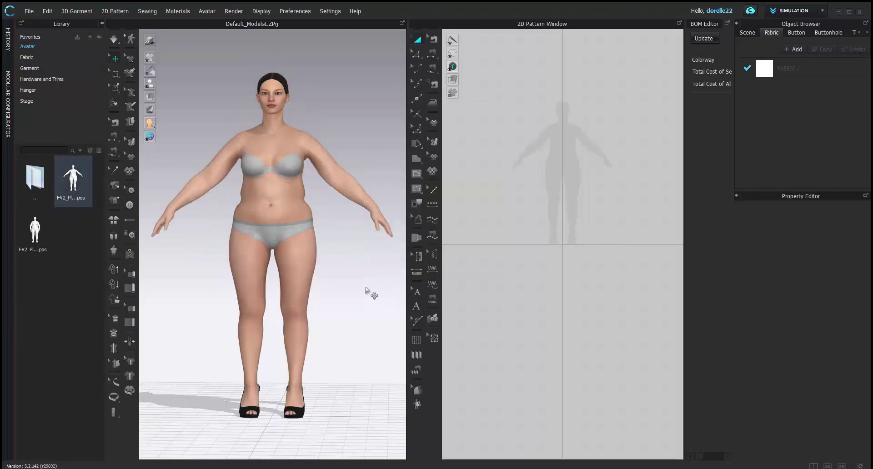
{"action": "mouse_move", "coordinate": [358, 246]}
{"action": "right_mouse_down"}
{"action": "mouse_move", "coordinate": [227, 376]}
{"action": "mouse_move", "coordinate": [350, 242]}
{"action": "right_mouse_up"}
Apply the third US_ASTM size file from the Size folder to slim the avatar down, and inspect it from behind.
{"action": "double_click", "coordinate": [36, 184]}
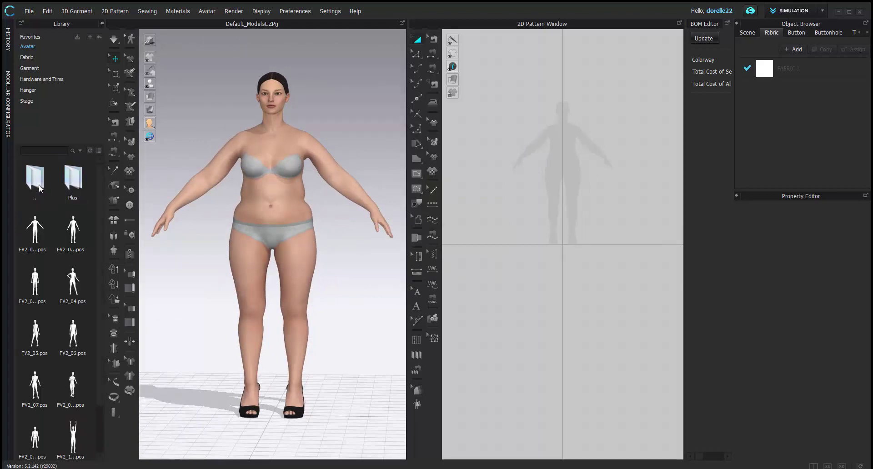
{"action": "double_click", "coordinate": [74, 335]}
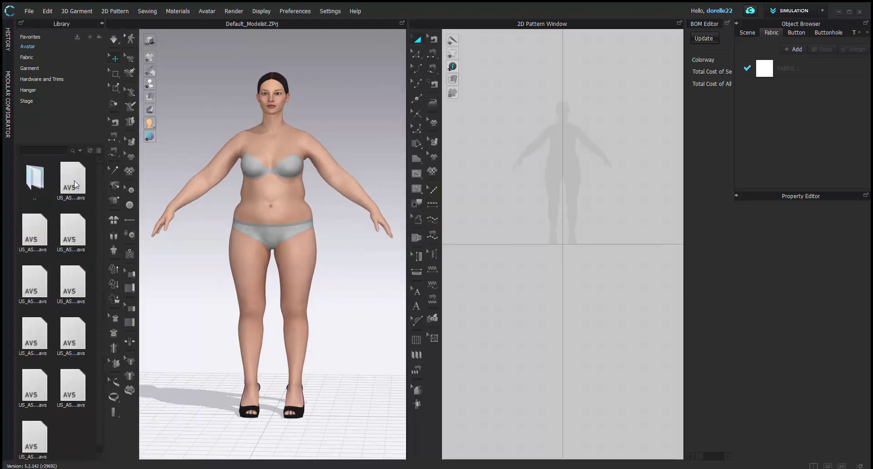
{"action": "double_click", "coordinate": [66, 234]}
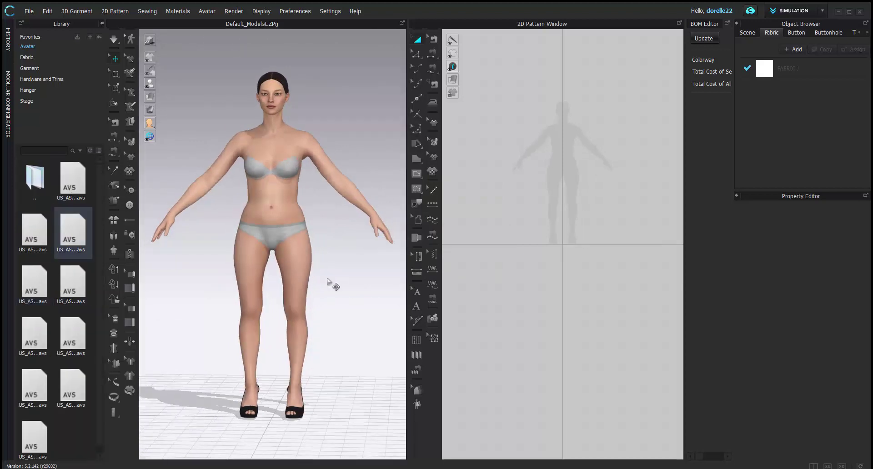
{"action": "right_click_drag", "start_coordinate": [366, 320], "coordinate": [537, 321]}
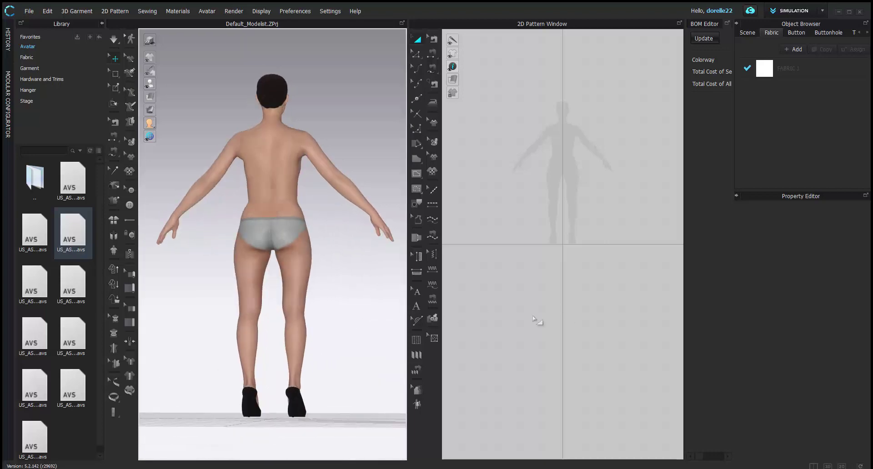
Apply the second standing pose in the main Pose folder, with arms slightly away from the body, and inspect the avatar all around.
{"action": "double_click", "coordinate": [46, 187]}
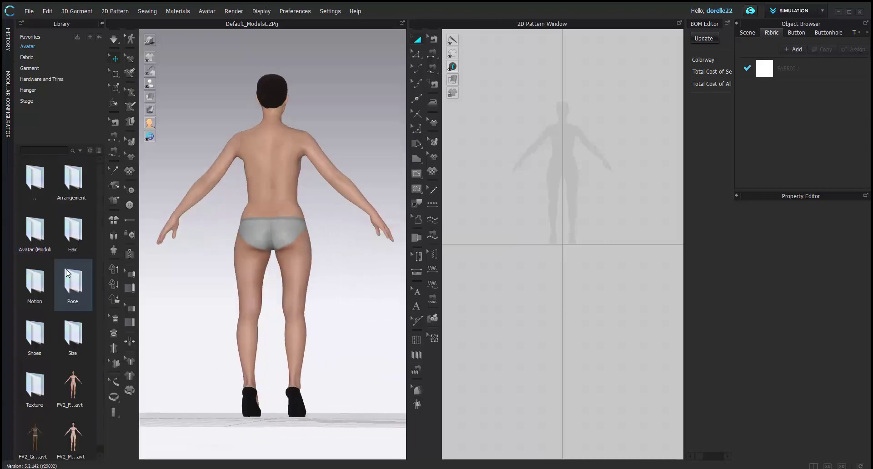
{"action": "double_click", "coordinate": [67, 273]}
{"action": "double_click", "coordinate": [75, 232]}
{"action": "left_click", "coordinate": [441, 268]}
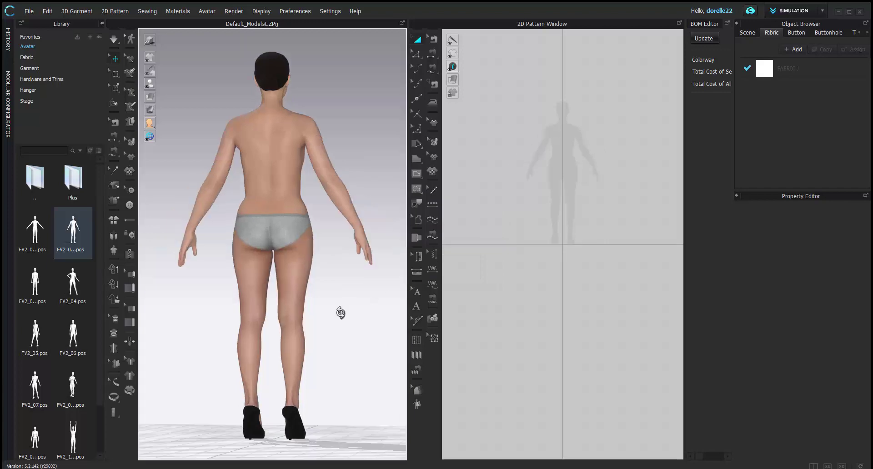
{"action": "right_click_drag", "start_coordinate": [281, 321], "coordinate": [161, 313]}
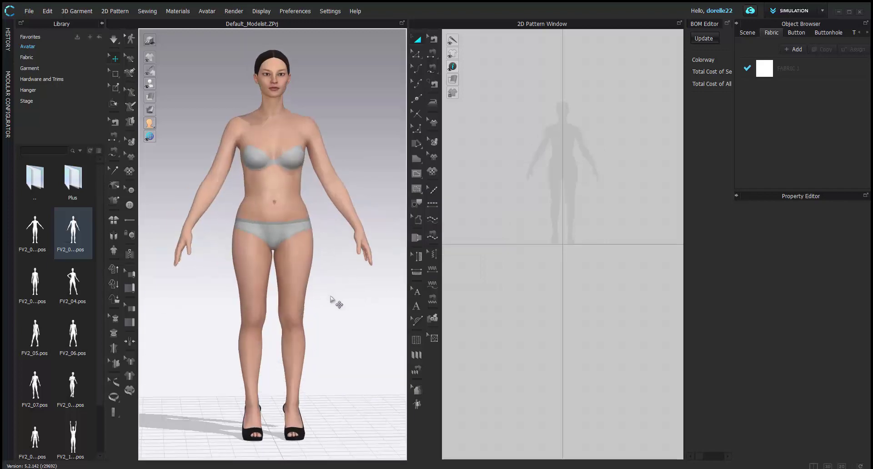
{"action": "right_click_drag", "start_coordinate": [320, 297], "coordinate": [289, 290]}
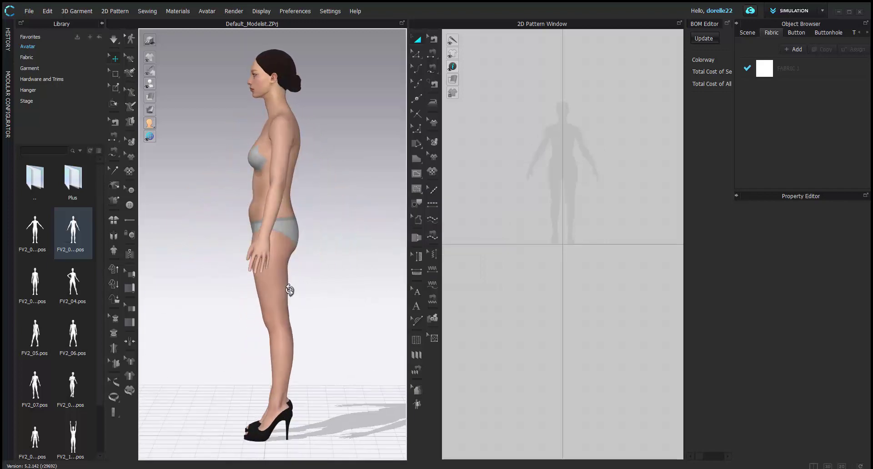
{"action": "key", "text": "2"}
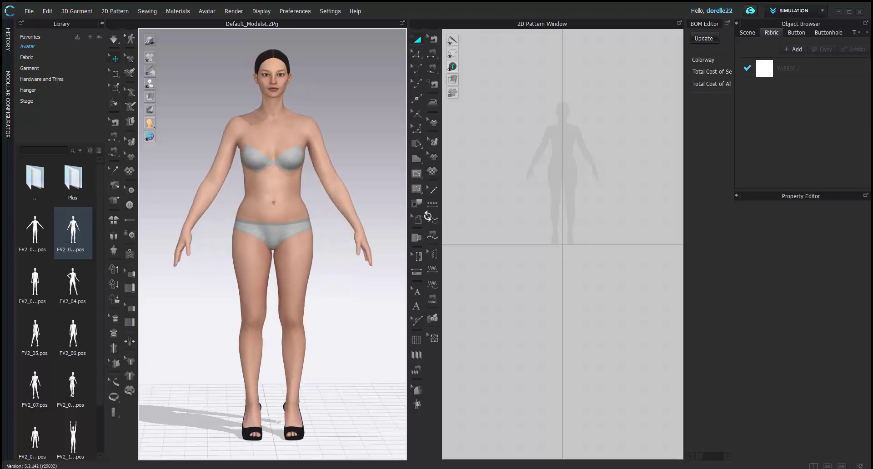
Try to load the FV2_Feifei avatar from the library as a morph target.
{"action": "double_click", "coordinate": [42, 187]}
{"action": "double_click", "coordinate": [77, 391]}
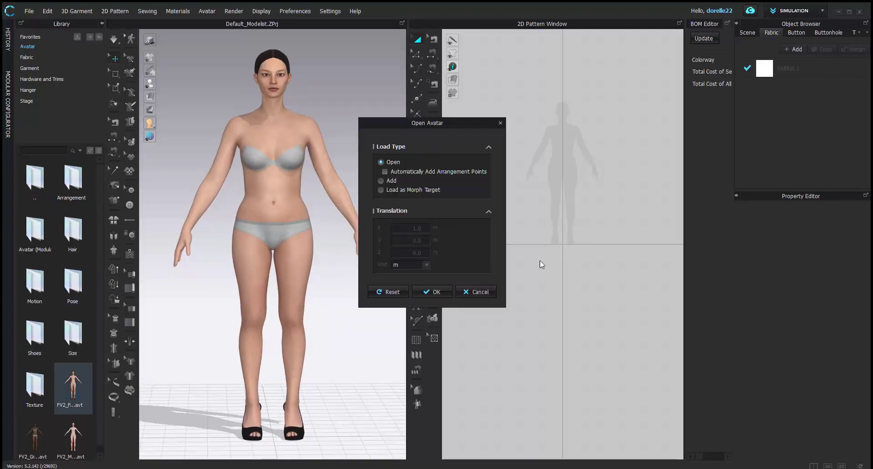
{"action": "left_click", "coordinate": [399, 190]}
{"action": "left_click", "coordinate": [433, 292]}
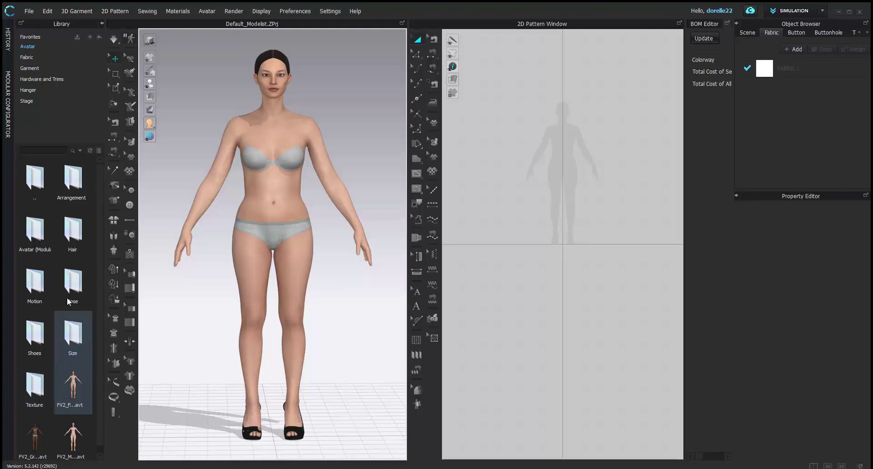
{"action": "left_click", "coordinate": [28, 11]}
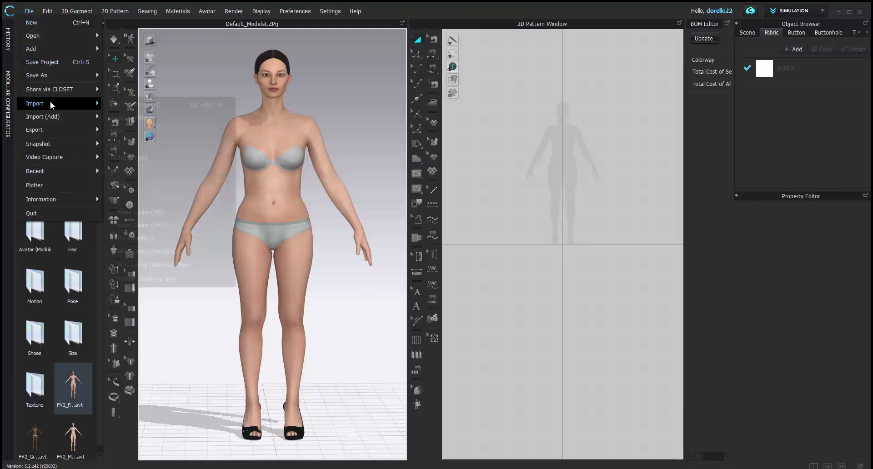
{"action": "mouse_move", "coordinate": [40, 34]}
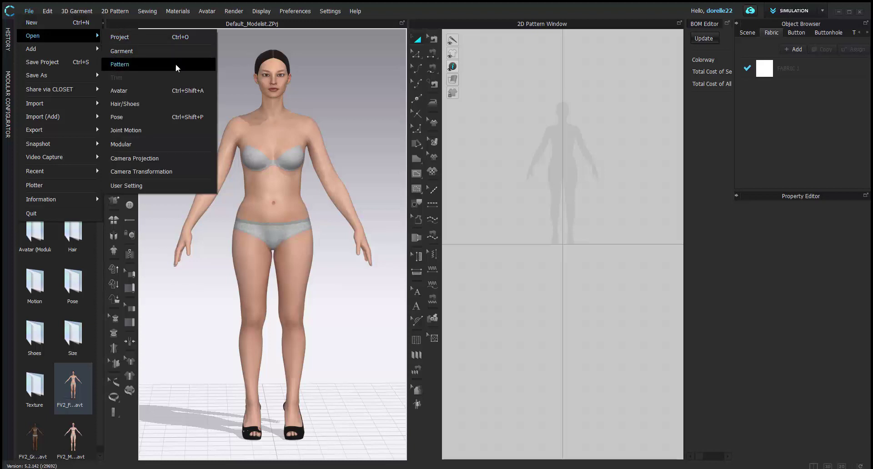
{"action": "left_click", "coordinate": [239, 64]}
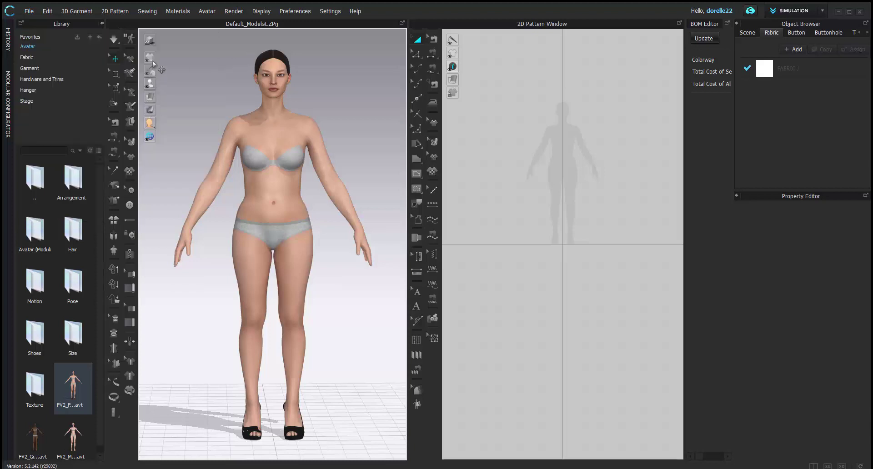
Preview the avatar with Quality Render in the 3D window, and switch back to the standard display.
{"action": "left_click", "coordinate": [149, 40]}
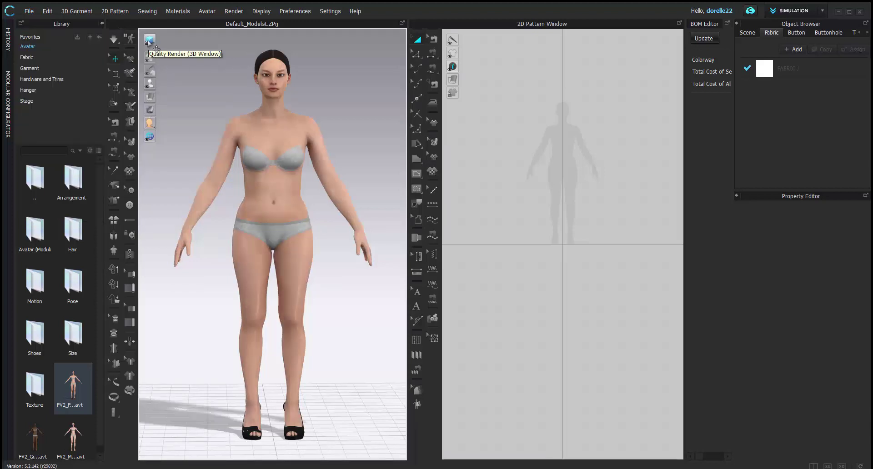
{"action": "left_click", "coordinate": [151, 42]}
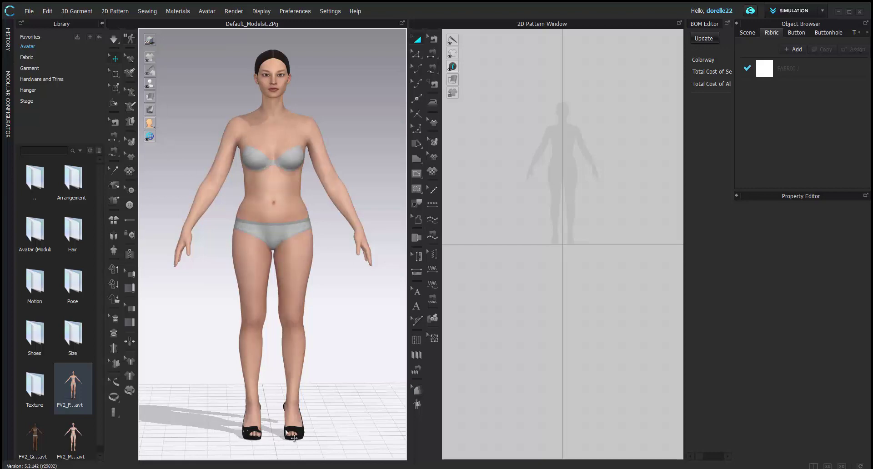
{"action": "right_click_drag", "start_coordinate": [350, 395], "coordinate": [362, 364]}
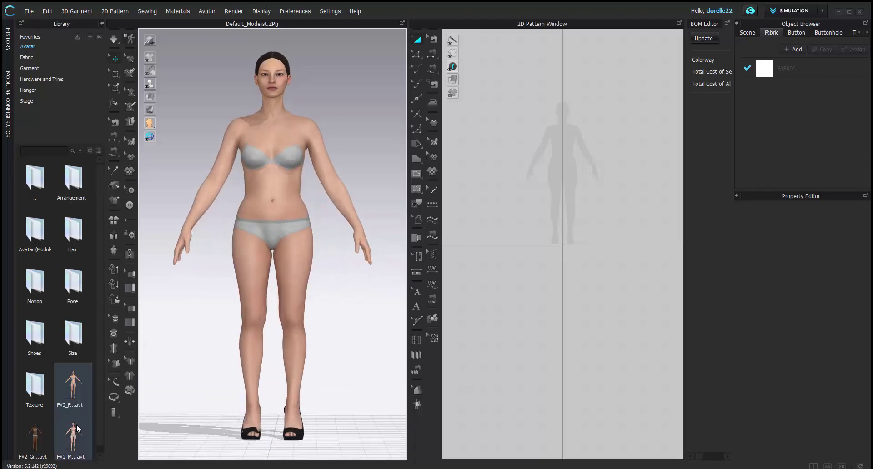
Add the FV2_Feifei avatar from the library to the scene as a second avatar and clear its selection.
{"action": "right_click", "coordinate": [75, 375]}
{"action": "left_click", "coordinate": [81, 375]}
{"action": "right_click", "coordinate": [75, 389]}
{"action": "left_click", "coordinate": [104, 396]}
{"action": "left_click", "coordinate": [426, 287]}
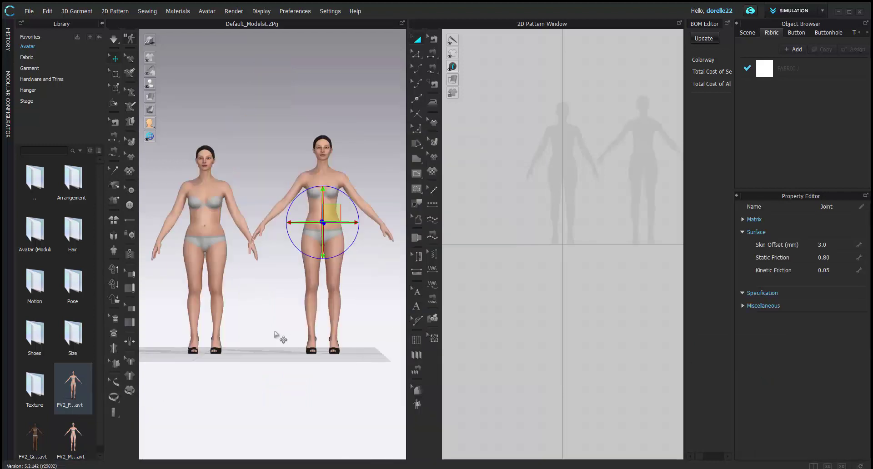
{"action": "left_click", "coordinate": [363, 273]}
{"action": "scroll", "coordinate": [364, 269], "scroll_direction": "up", "scroll_amount": 2}
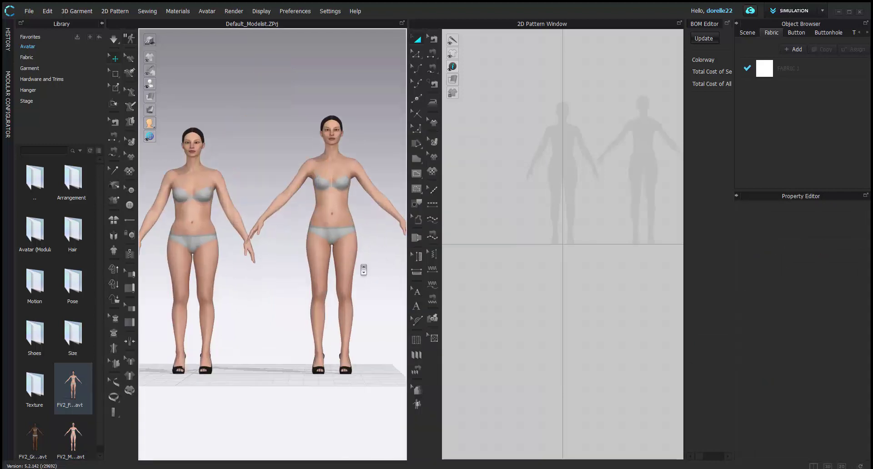
Open the Avatar Editor, place it beside the avatars, and display the original FV2_Feifei avatar's size data.
{"action": "left_click", "coordinate": [216, 223]}
{"action": "left_click", "coordinate": [207, 11]}
{"action": "left_click", "coordinate": [228, 107]}
{"action": "left_click_drag", "start_coordinate": [368, 117], "coordinate": [558, 51]}
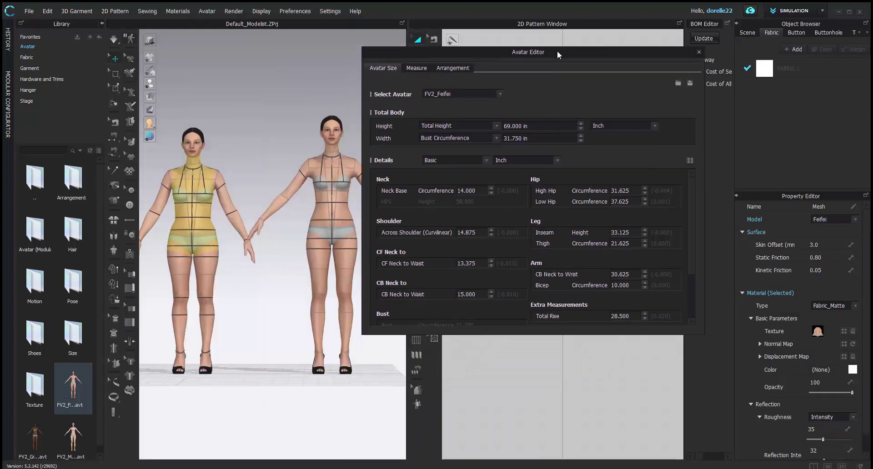
{"action": "left_click", "coordinate": [500, 94]}
{"action": "left_click", "coordinate": [455, 84]}
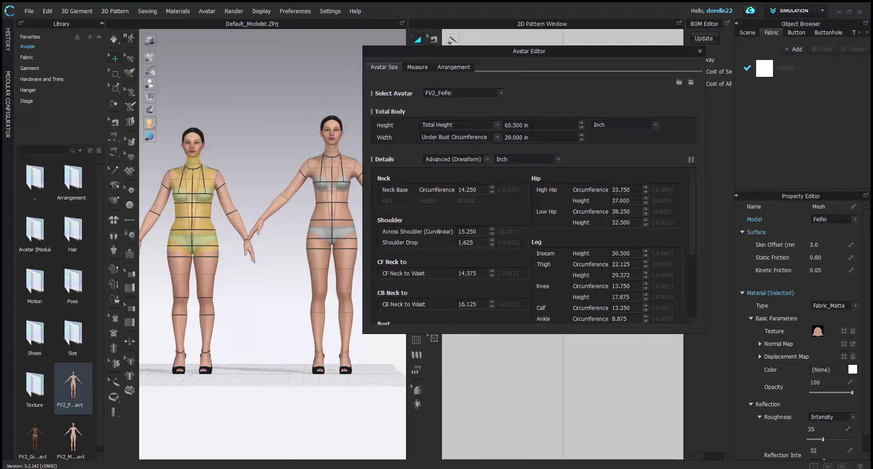
Switch the Avatar Editor to the newly added FV2_Feifei avatar to review its size measurements.
{"action": "left_click", "coordinate": [326, 174]}
{"action": "left_click", "coordinate": [326, 167]}
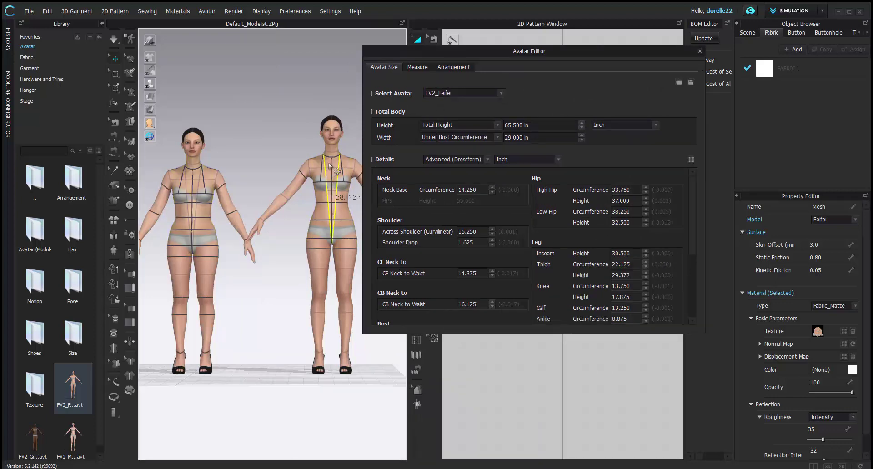
{"action": "left_click", "coordinate": [215, 177]}
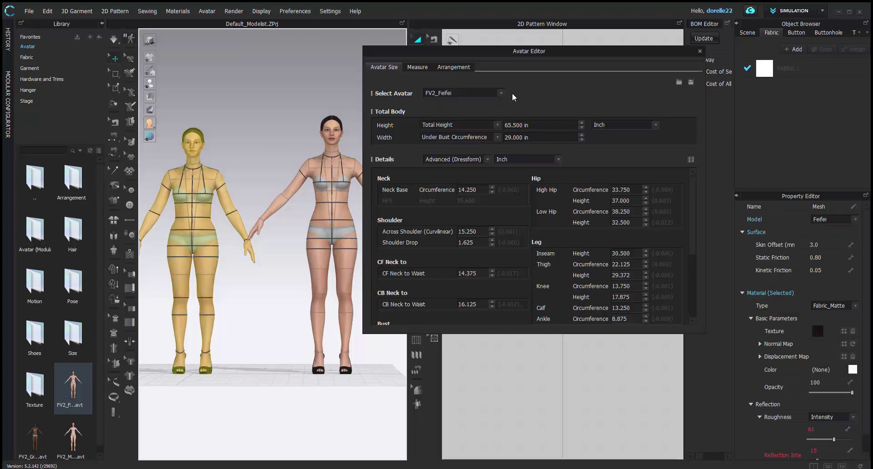
{"action": "left_click", "coordinate": [501, 93]}
{"action": "left_click", "coordinate": [494, 108]}
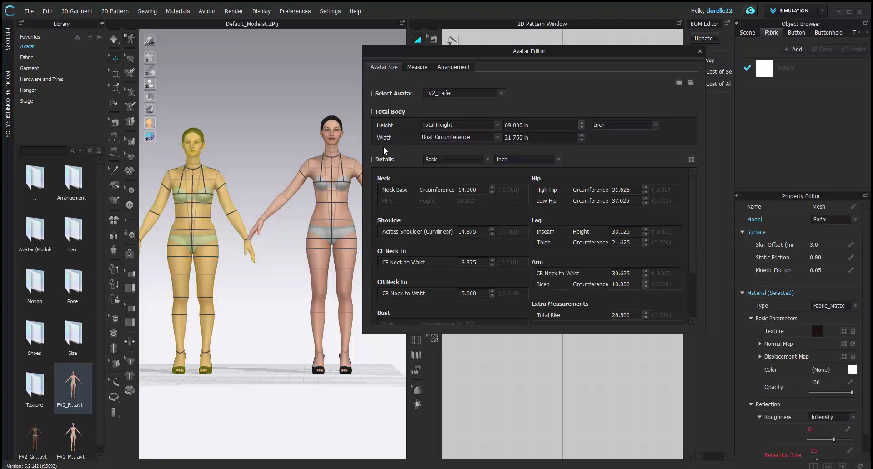
Switch the Avatar Editor to the original FV2_Feifei avatar and set its total height to 69 in.
{"action": "left_click", "coordinate": [503, 95]}
{"action": "left_click", "coordinate": [474, 92]}
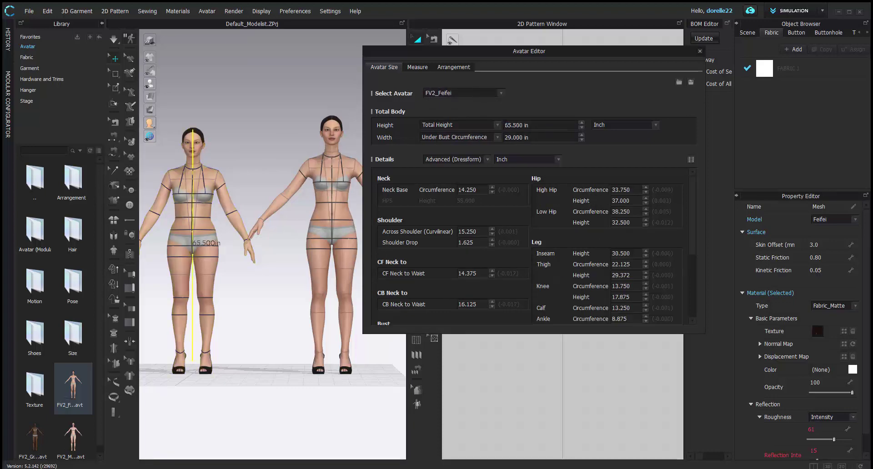
{"action": "type", "text": "69"}
{"action": "key", "text": "Return"}
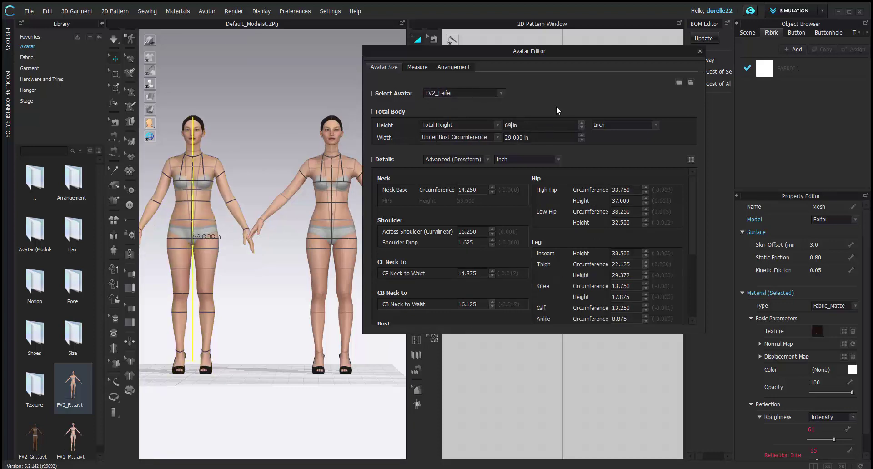
{"action": "left_click", "coordinate": [214, 240]}
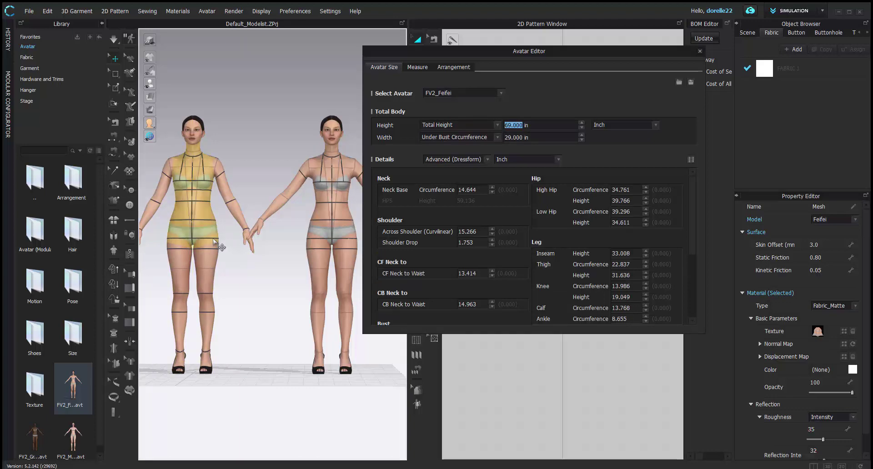
Display the second FV2_Feifei avatar's size data for comparison, and return to the original avatar's data.
{"action": "left_click", "coordinate": [502, 93]}
{"action": "left_click", "coordinate": [478, 108]}
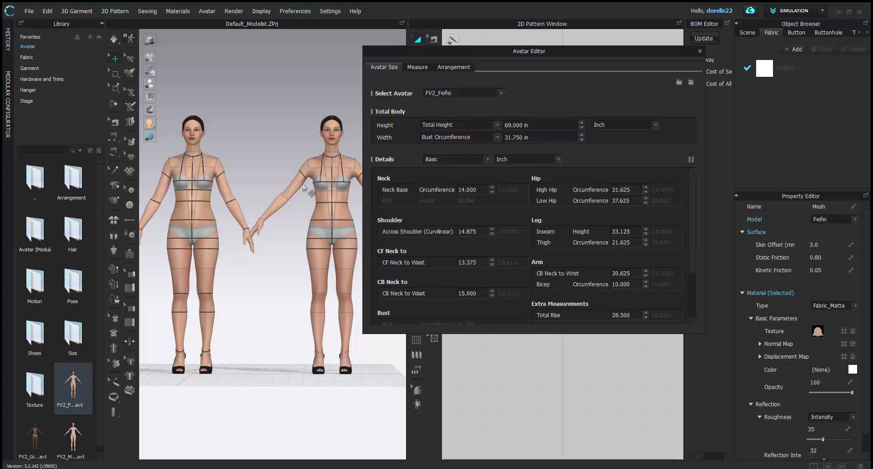
{"action": "left_click", "coordinate": [501, 93]}
{"action": "left_click", "coordinate": [477, 101]}
Set the original avatar's under bust circumference to 32 in and inspect its body shape.
{"action": "left_click", "coordinate": [514, 137]}
{"action": "type", "text": "32"}
{"action": "key", "text": "Return"}
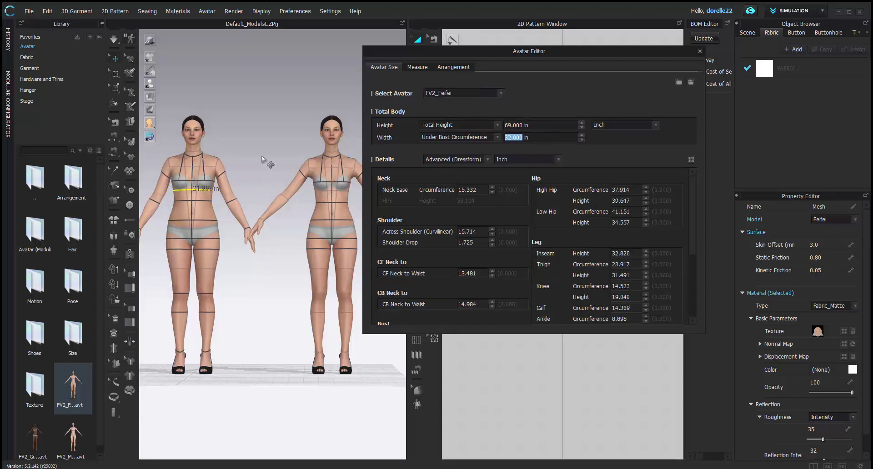
{"action": "right_click_drag", "start_coordinate": [259, 160], "coordinate": [187, 162]}
Set the avatar's under bust circumference to 31.75 in and its bust circumference to 38 in.
{"action": "left_click", "coordinate": [525, 137]}
{"action": "type", "text": "31.75"}
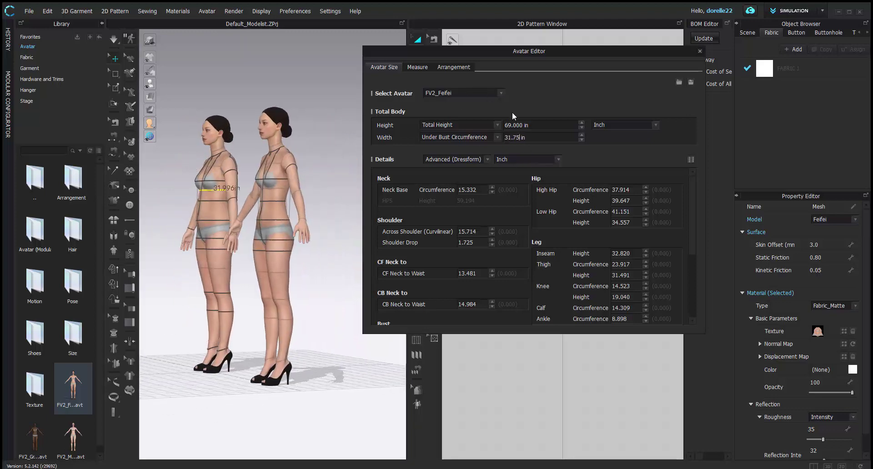
{"action": "scroll", "coordinate": [468, 218], "scroll_direction": "down", "scroll_amount": 4}
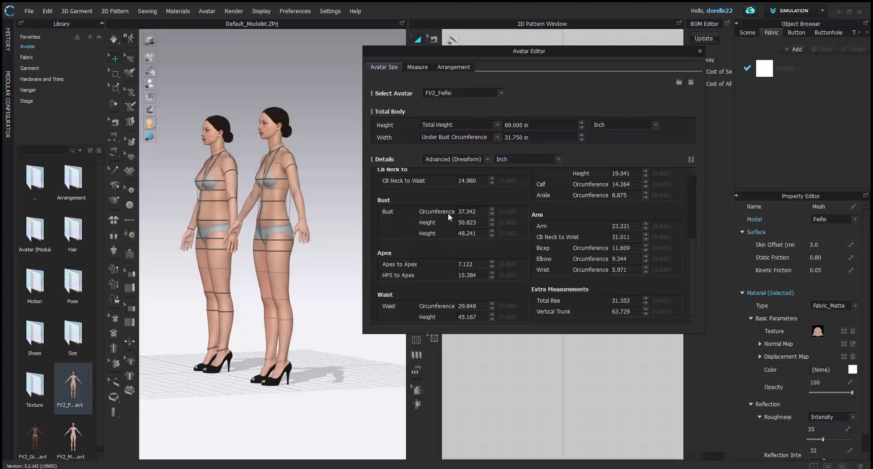
{"action": "left_click", "coordinate": [484, 210]}
{"action": "type", "text": "38"}
{"action": "key", "text": "Return"}
{"action": "scroll", "coordinate": [320, 220], "scroll_direction": "up", "scroll_amount": 3}
{"action": "right_click_drag", "start_coordinate": [320, 220], "coordinate": [158, 254]}
{"action": "scroll", "coordinate": [291, 229], "scroll_direction": "up", "scroll_amount": 2}
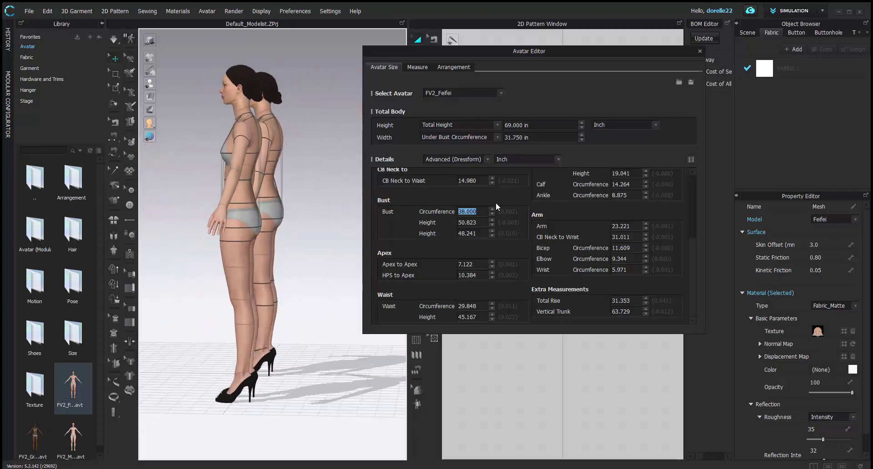
Set the avatar's high hip circumference to 39 in.
{"action": "scroll", "coordinate": [643, 184], "scroll_direction": "up", "scroll_amount": 5}
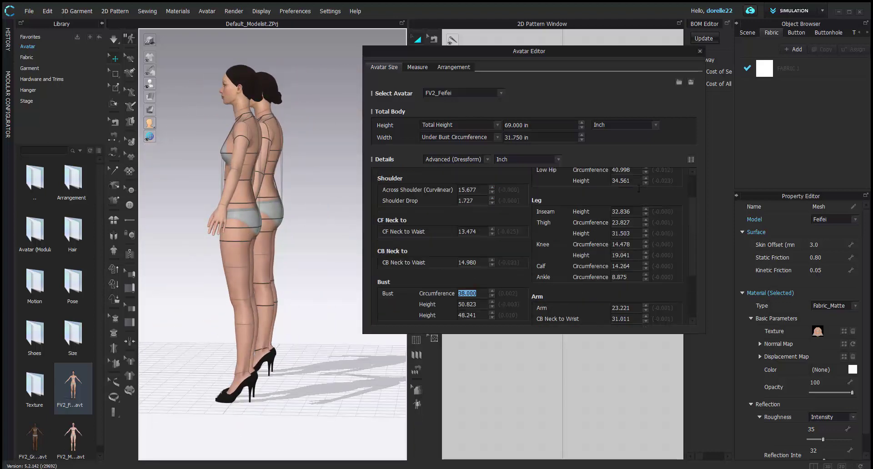
{"action": "double_click", "coordinate": [632, 188]}
{"action": "type", "text": "39"}
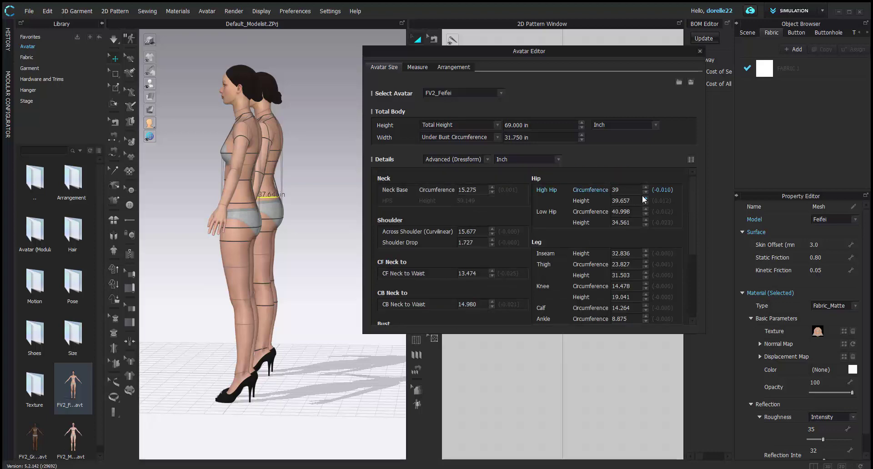
Adjust the avatar's high hip height in small increments, ending at 39.532 in.
{"action": "double_click", "coordinate": [636, 200]}
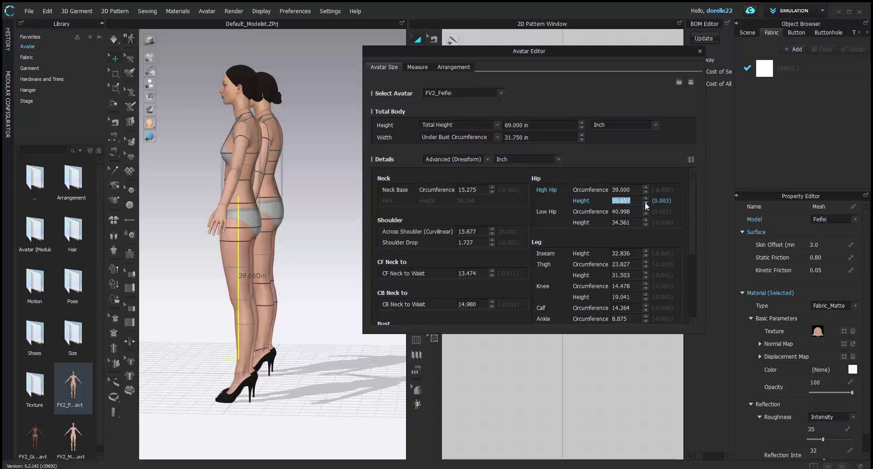
{"action": "left_click", "coordinate": [645, 203]}
{"action": "left_click", "coordinate": [646, 198]}
{"action": "left_click", "coordinate": [646, 199]}
{"action": "left_click", "coordinate": [645, 199]}
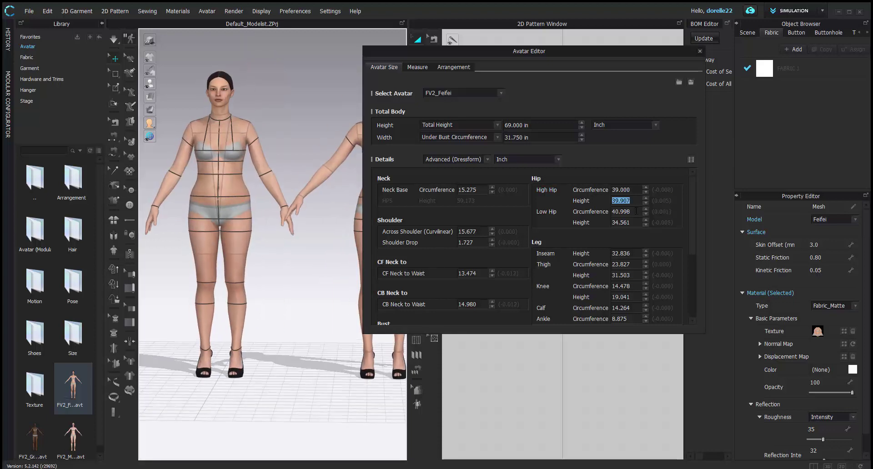
{"action": "left_click", "coordinate": [646, 203]}
{"action": "left_click", "coordinate": [645, 203]}
{"action": "left_click", "coordinate": [646, 203]}
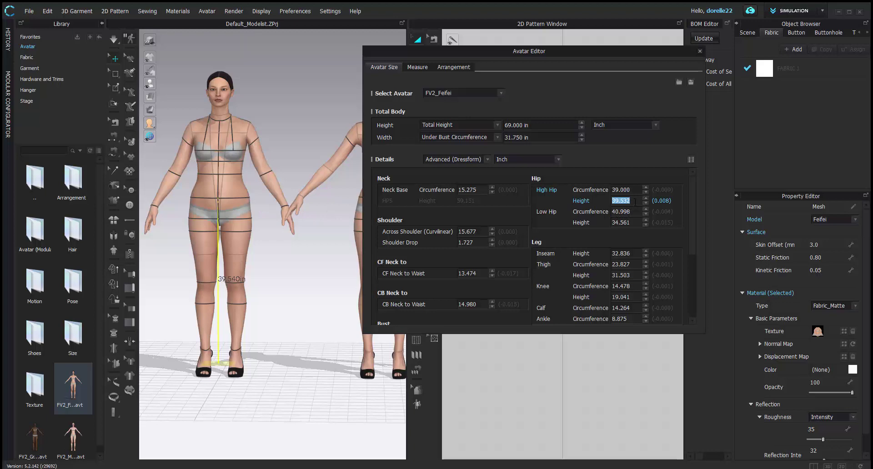
Set the high hip circumference to 37 in and the low hip circumference to 41 in, and inspect the hips.
{"action": "left_click", "coordinate": [636, 190]}
{"action": "type", "text": "37"}
{"action": "left_click", "coordinate": [635, 212]}
{"action": "type", "text": "41"}
{"action": "key", "text": "Return"}
{"action": "right_click_drag", "start_coordinate": [284, 247], "coordinate": [188, 244]}
{"action": "middle_click_drag", "start_coordinate": [227, 221], "coordinate": [119, 200]}
{"action": "right_click_drag", "start_coordinate": [276, 223], "coordinate": [18, 215]}
{"action": "middle_click_drag", "start_coordinate": [211, 223], "coordinate": [319, 242]}
{"action": "scroll", "coordinate": [284, 231], "scroll_direction": "down", "scroll_amount": 3}
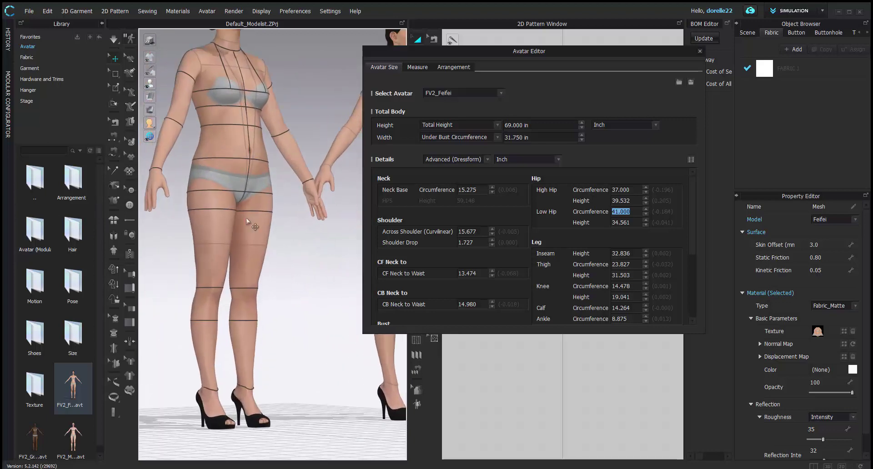
{"action": "right_click_drag", "start_coordinate": [282, 234], "coordinate": [251, 258]}
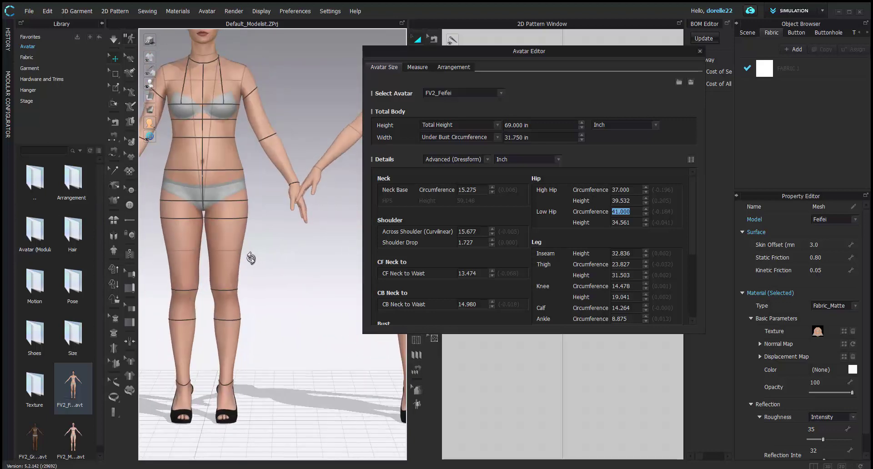
Raise the avatar's inseam height in small increments to 33.211 in.
{"action": "left_click", "coordinate": [635, 265]}
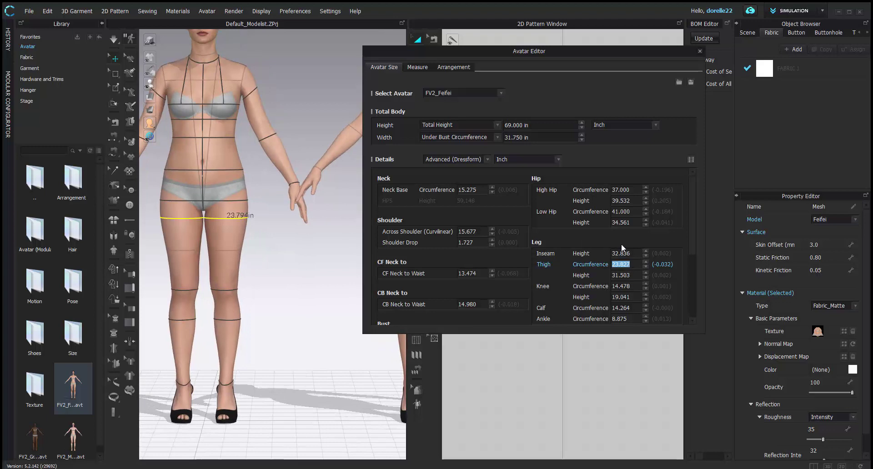
{"action": "left_click", "coordinate": [636, 252]}
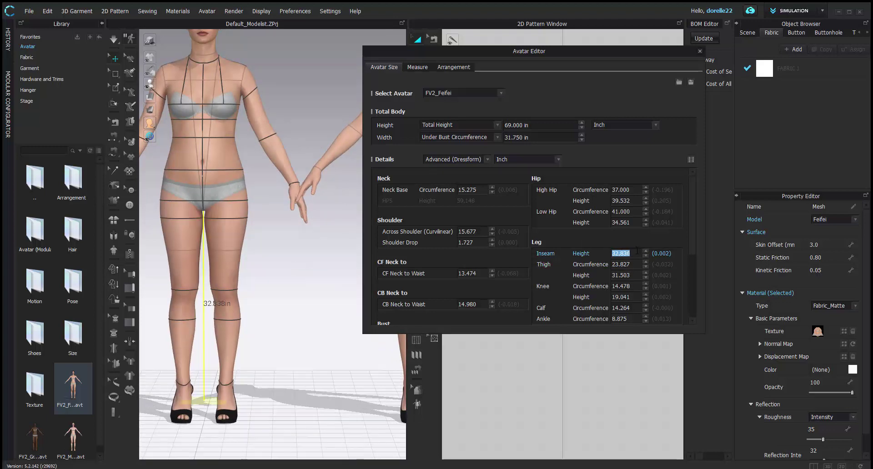
{"action": "left_click", "coordinate": [646, 250]}
{"action": "left_click", "coordinate": [646, 255]}
{"action": "left_click", "coordinate": [646, 252]}
{"action": "left_click", "coordinate": [646, 251]}
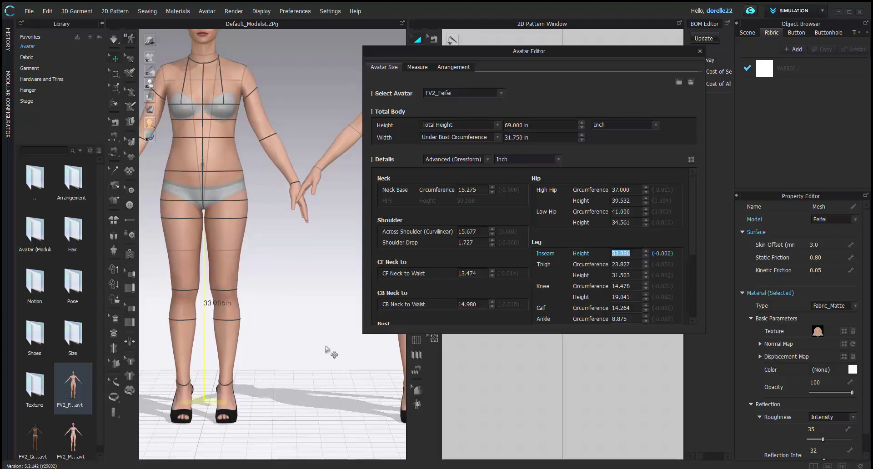
{"action": "right_click_drag", "start_coordinate": [325, 349], "coordinate": [323, 294]}
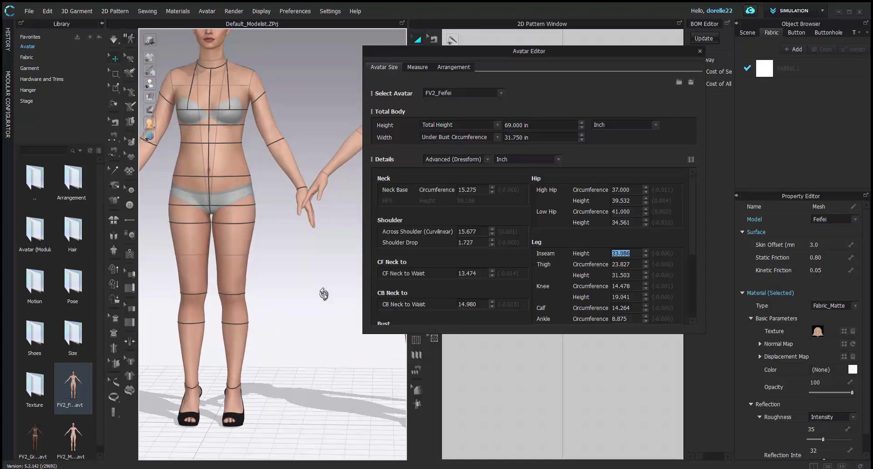
{"action": "left_click", "coordinate": [645, 251]}
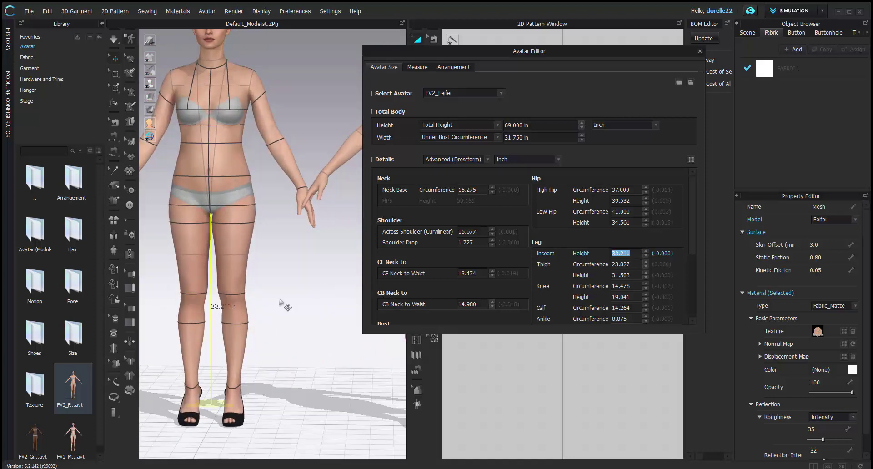
Check the avatar's silhouette from the side and set its under bust circumference to 31 in.
{"action": "right_click_drag", "start_coordinate": [277, 299], "coordinate": [275, 267]}
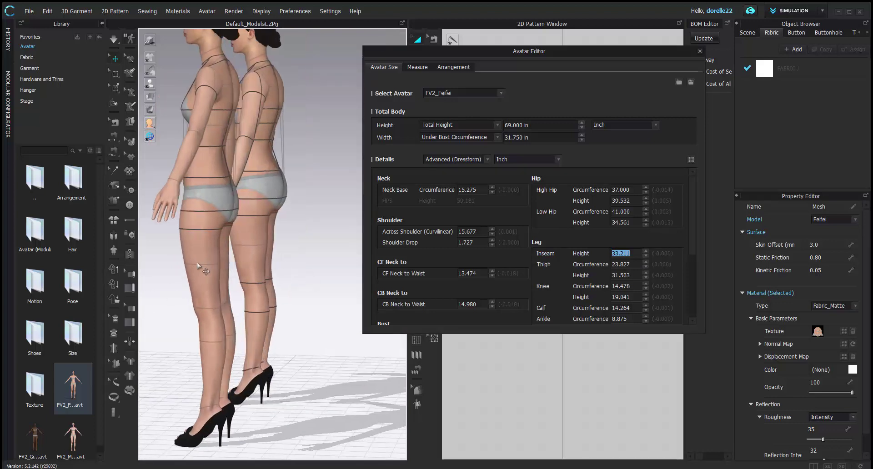
{"action": "right_click_drag", "start_coordinate": [309, 158], "coordinate": [313, 158]}
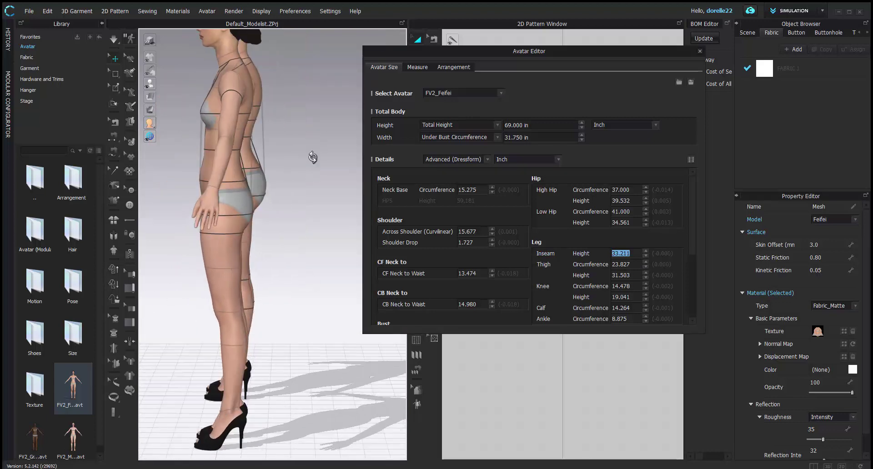
{"action": "right_click_drag", "start_coordinate": [312, 157], "coordinate": [386, 160]}
{"action": "right_click_drag", "start_coordinate": [247, 196], "coordinate": [253, 231]}
{"action": "scroll", "coordinate": [302, 109], "scroll_direction": "down", "scroll_amount": 5}
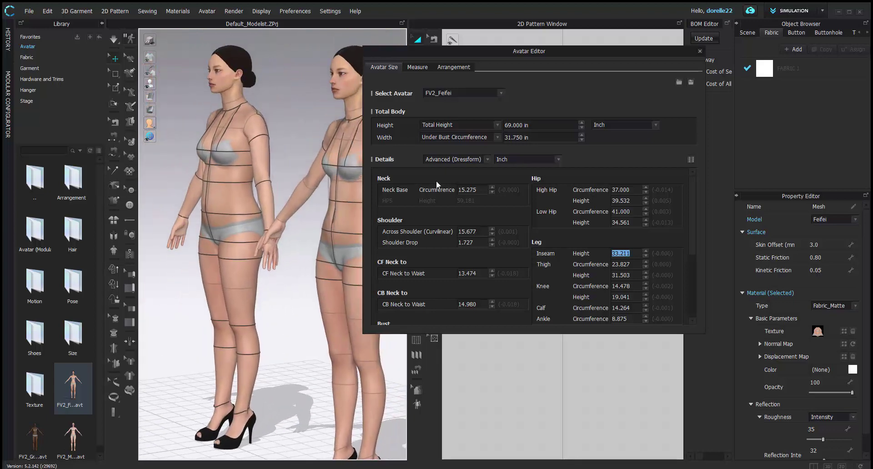
{"action": "left_click", "coordinate": [533, 137]}
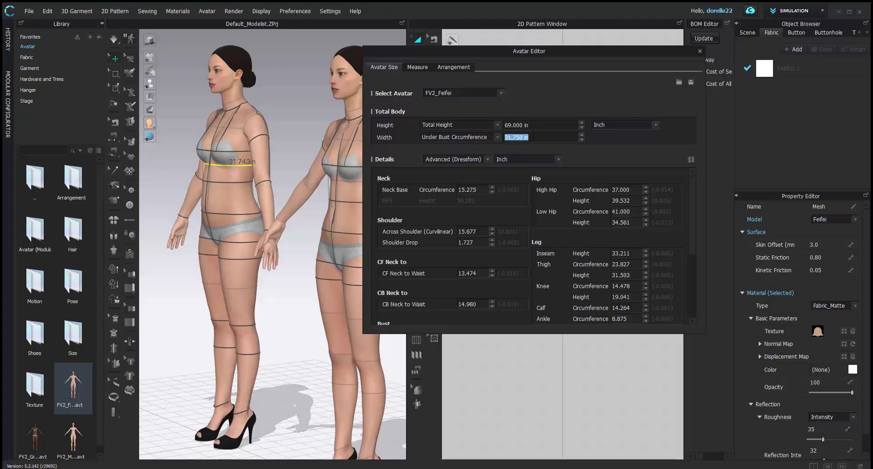
{"action": "type", "text": "31"}
{"action": "key", "text": "Return"}
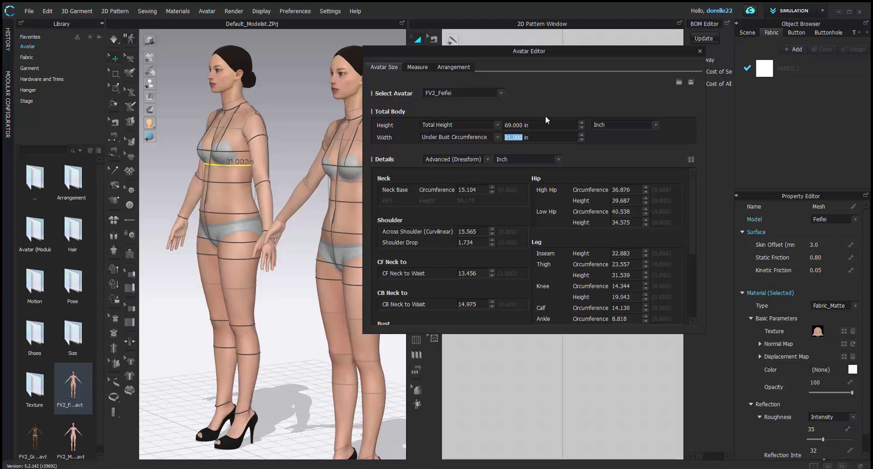
Raise the avatar's bust circumference in small increments to 37.897 in.
{"action": "scroll", "coordinate": [495, 266], "scroll_direction": "down", "scroll_amount": 4}
{"action": "scroll", "coordinate": [483, 290], "scroll_direction": "down", "scroll_amount": 1}
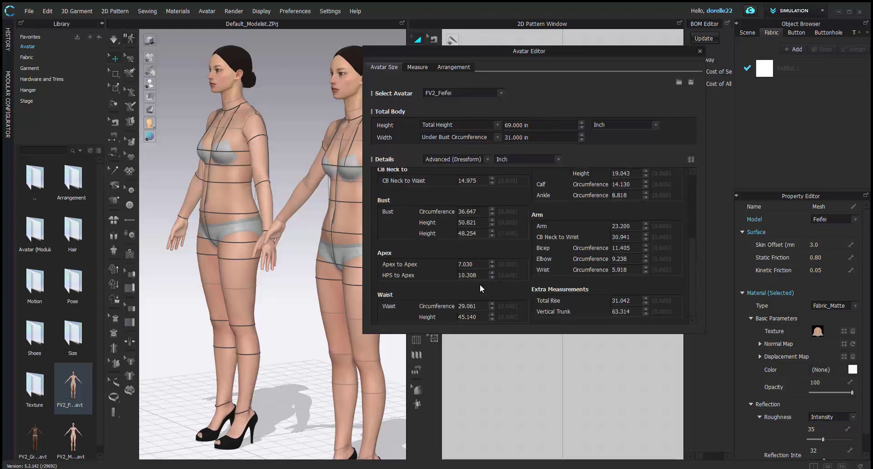
{"action": "left_click", "coordinate": [493, 209]}
{"action": "left_click", "coordinate": [492, 209]}
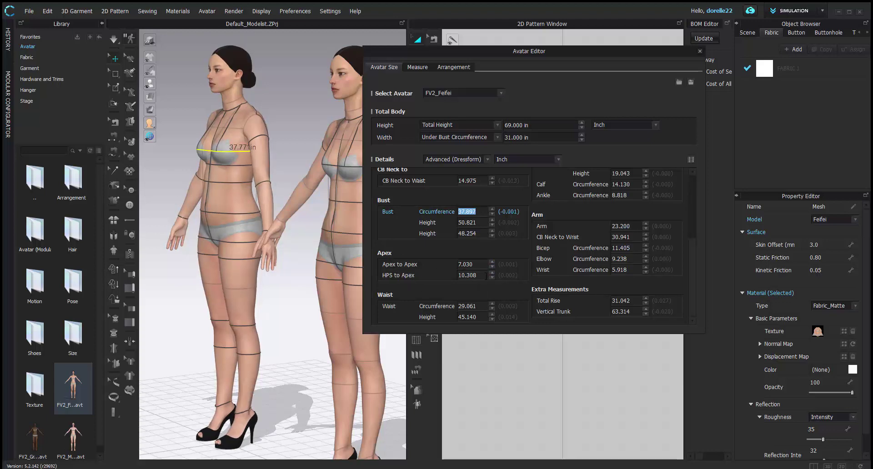
Increase the avatar's HPS to Apex length to 10.808 in and inspect the bust from several angles.
{"action": "right_click_drag", "start_coordinate": [271, 134], "coordinate": [94, 183]}
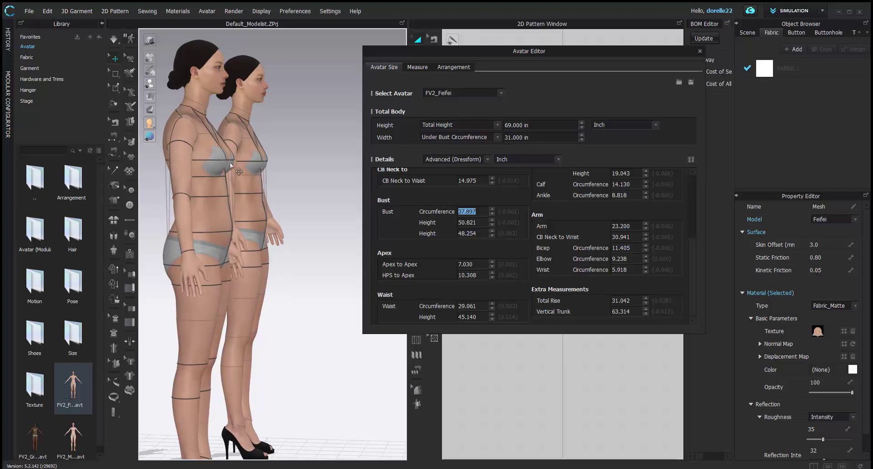
{"action": "left_click", "coordinate": [492, 273]}
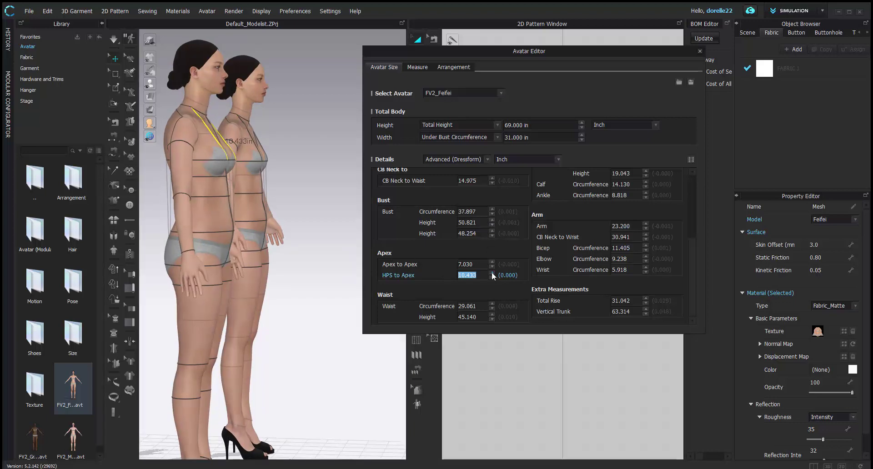
{"action": "left_click", "coordinate": [491, 272]}
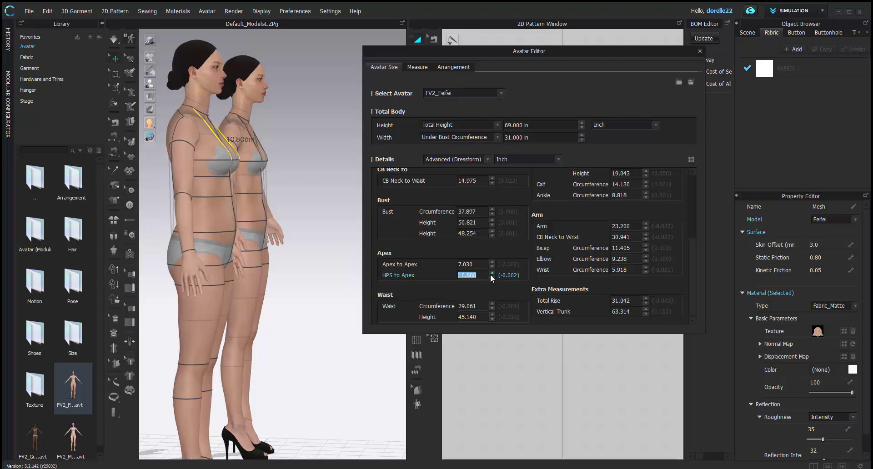
{"action": "right_click_drag", "start_coordinate": [364, 253], "coordinate": [295, 235]}
{"action": "middle_click_drag", "start_coordinate": [296, 236], "coordinate": [399, 197]}
{"action": "right_click_drag", "start_coordinate": [349, 221], "coordinate": [282, 217]}
{"action": "middle_click_drag", "start_coordinate": [297, 223], "coordinate": [289, 227]}
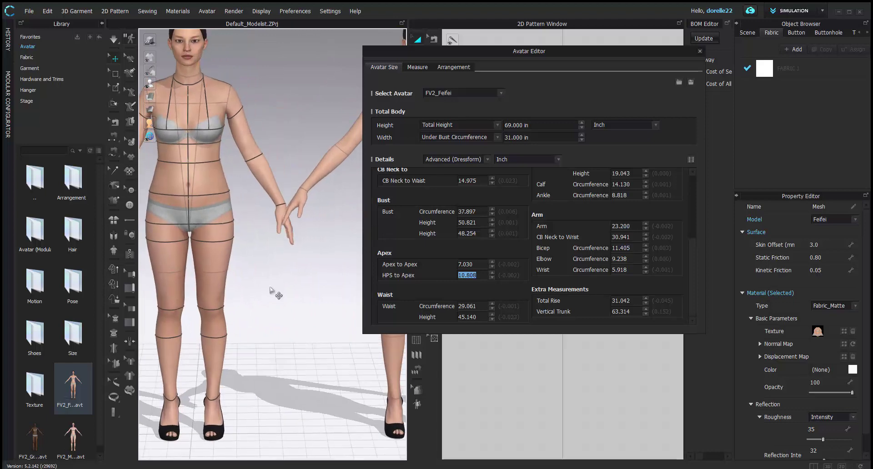
{"action": "right_click_drag", "start_coordinate": [270, 287], "coordinate": [267, 258]}
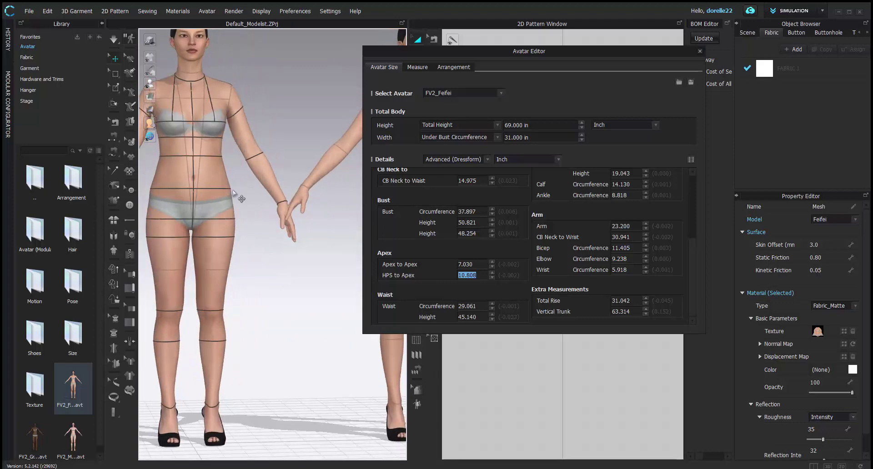
Reduce the avatar's high hip circumference in small increments to 36.001 in.
{"action": "scroll", "coordinate": [634, 212], "scroll_direction": "up", "scroll_amount": 5}
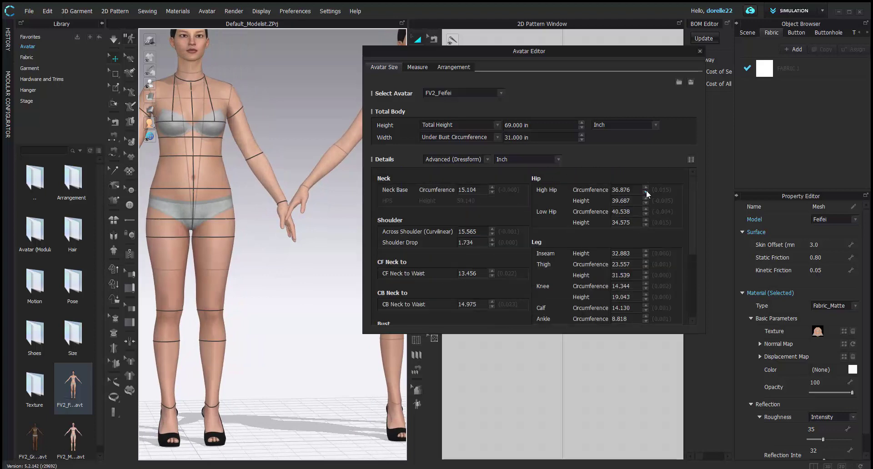
{"action": "left_click", "coordinate": [645, 191]}
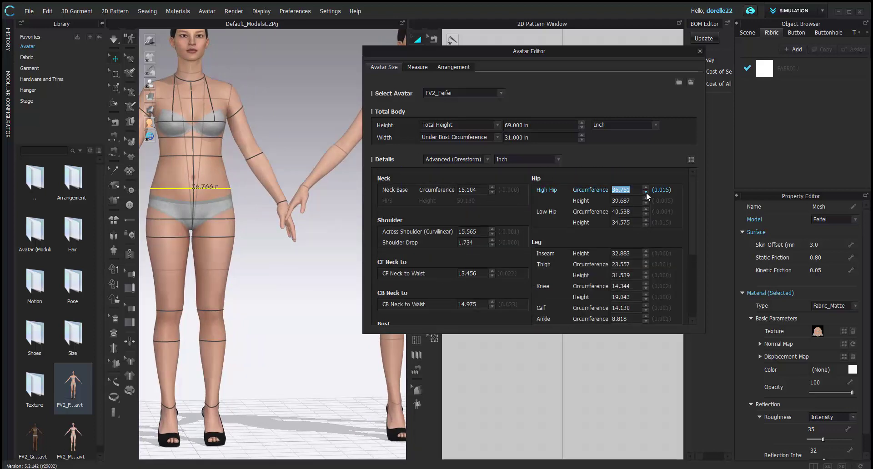
{"action": "left_click", "coordinate": [645, 195]}
{"action": "left_click", "coordinate": [646, 194]}
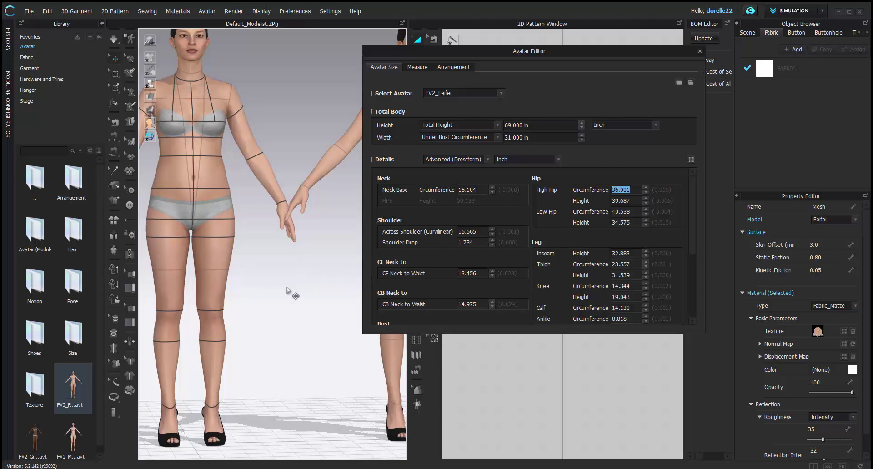
Set the customized avatar's total height to 73 in and compare it with the second avatar from several angles.
{"action": "right_click_drag", "start_coordinate": [279, 289], "coordinate": [349, 242]}
{"action": "scroll", "coordinate": [254, 275], "scroll_direction": "up", "scroll_amount": 3}
{"action": "right_click_drag", "start_coordinate": [254, 276], "coordinate": [295, 277]}
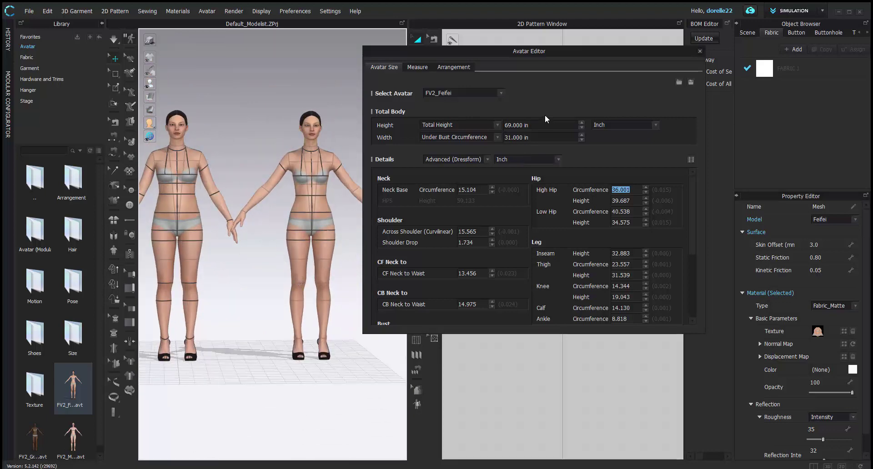
{"action": "left_click", "coordinate": [516, 124]}
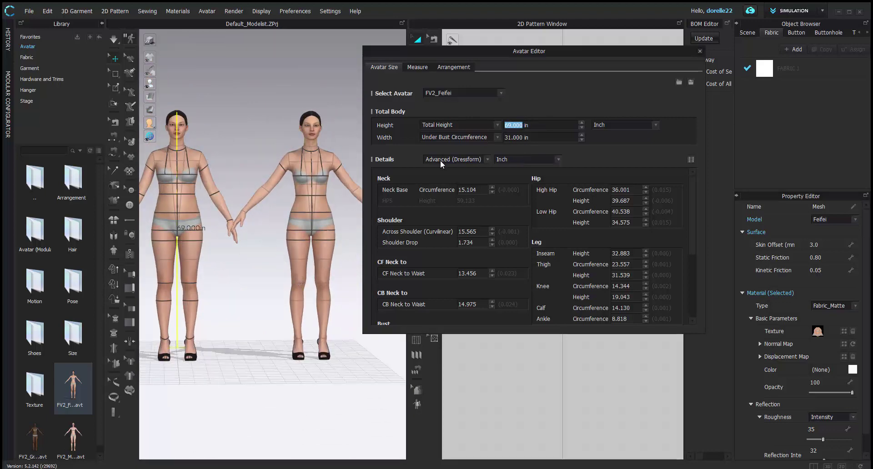
{"action": "type", "text": "73"}
{"action": "key", "text": "Return"}
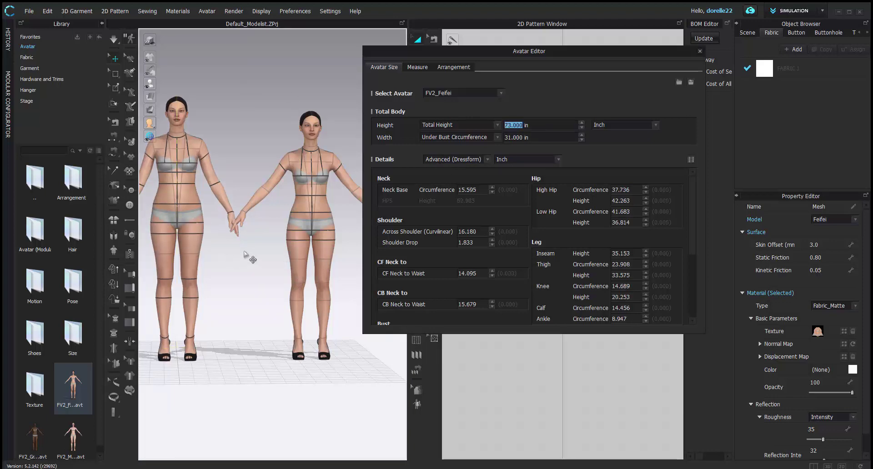
{"action": "right_click_drag", "start_coordinate": [269, 238], "coordinate": [97, 169]}
{"action": "right_click_drag", "start_coordinate": [300, 156], "coordinate": [203, 162]}
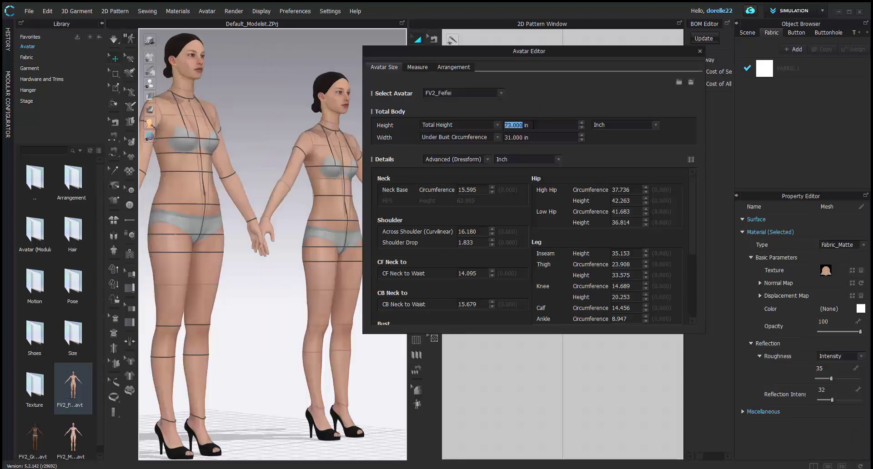
Set the customized avatar's total height to 71 in and compare both avatars from an angled view.
{"action": "type", "text": "71"}
{"action": "key", "text": "Return"}
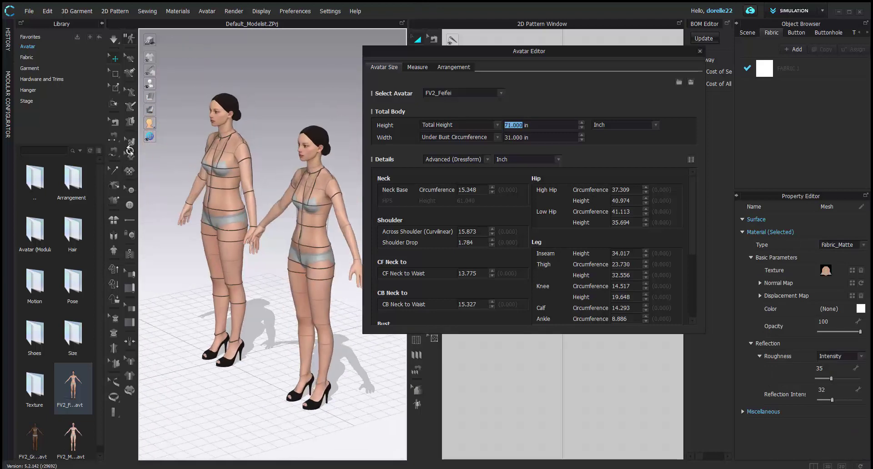
{"action": "right_click_drag", "start_coordinate": [134, 144], "coordinate": [183, 171]}
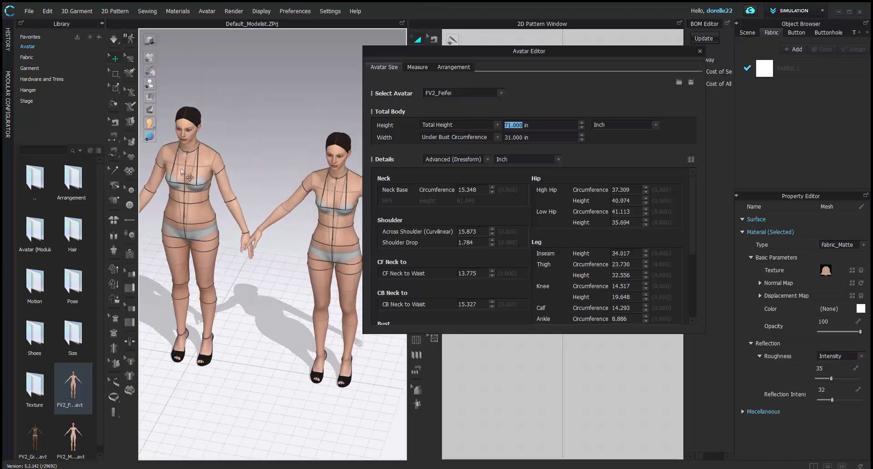
Delete the second avatar and inspect the remaining avatar's torso from the side and front.
{"action": "left_click", "coordinate": [331, 184]}
{"action": "left_click", "coordinate": [207, 11]}
{"action": "key", "text": "Escape"}
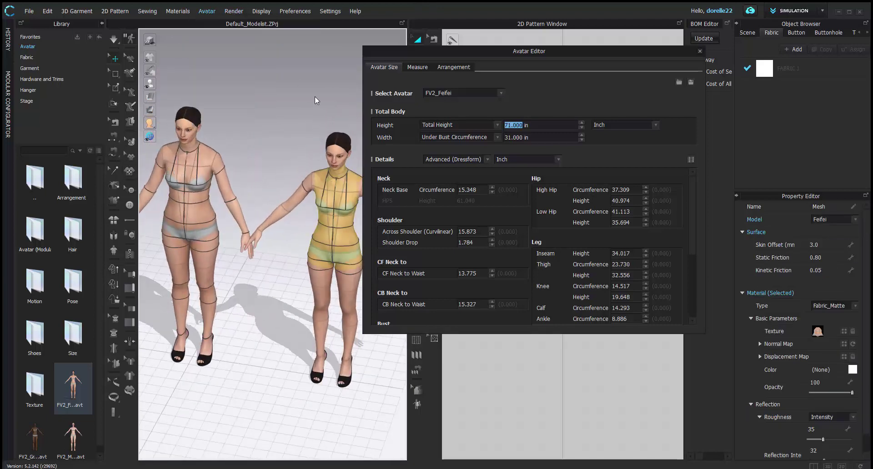
{"action": "key", "text": "Delete"}
{"action": "right_click_drag", "start_coordinate": [313, 122], "coordinate": [217, 115]}
{"action": "key", "text": "2"}
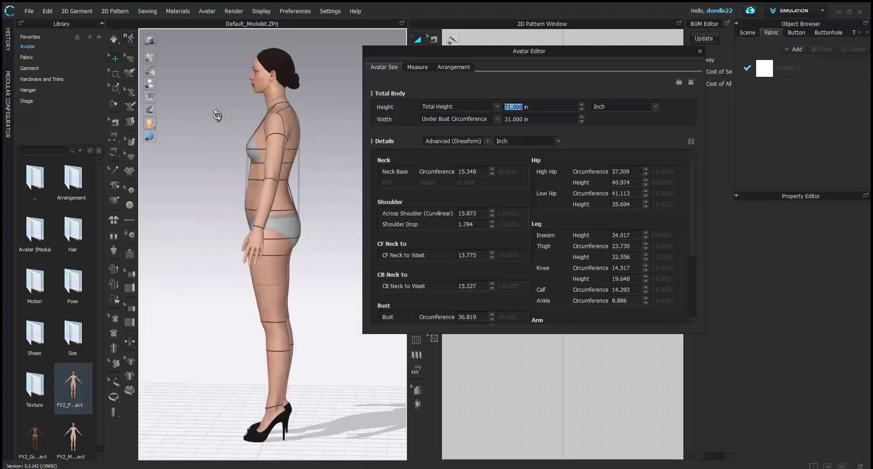
{"action": "scroll", "coordinate": [255, 123], "scroll_direction": "up", "scroll_amount": 3}
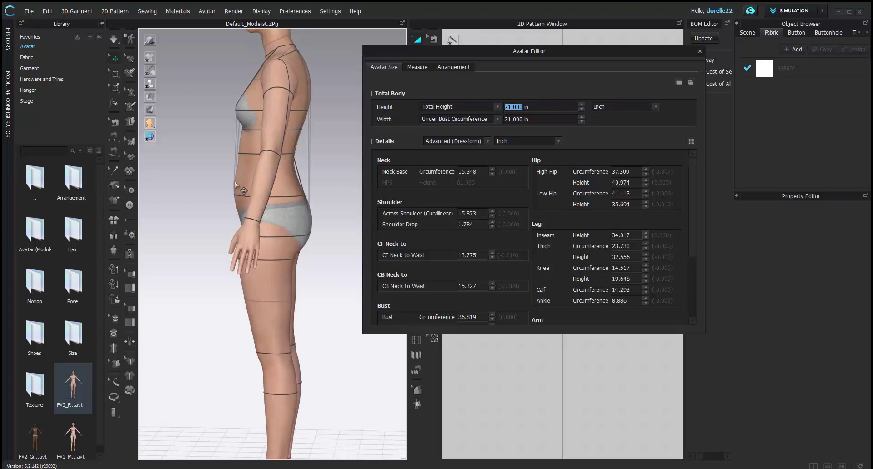
{"action": "right_click_drag", "start_coordinate": [278, 185], "coordinate": [276, 176]}
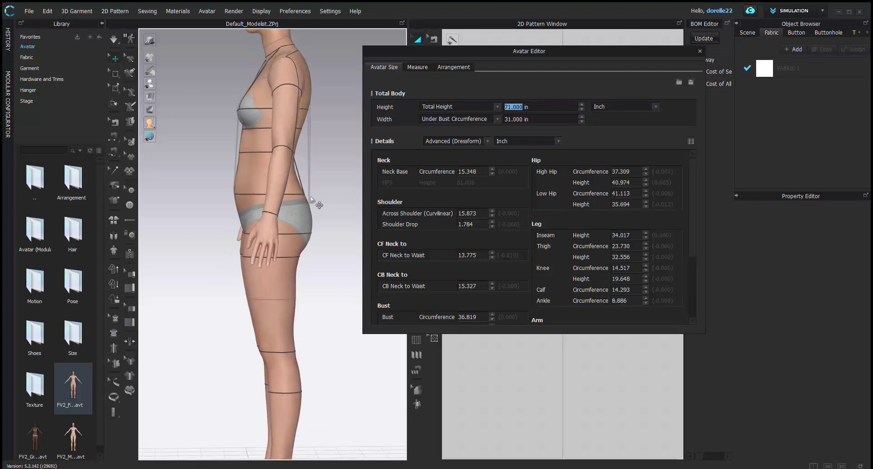
{"action": "right_click_drag", "start_coordinate": [318, 202], "coordinate": [446, 184]}
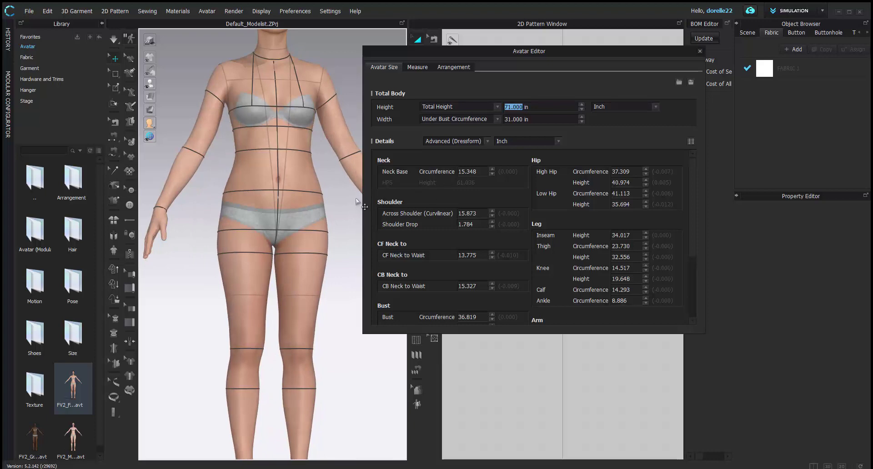
Highlight the remaining avatar's waist circumference and waist height measurements.
{"action": "left_click", "coordinate": [285, 175]}
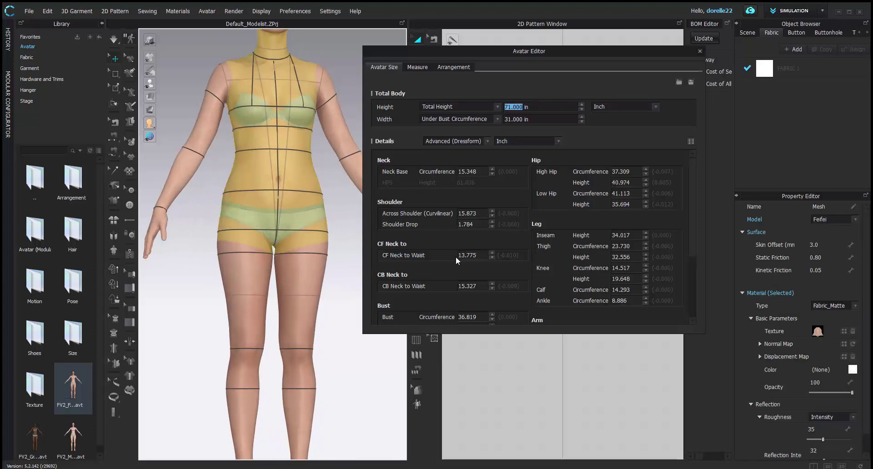
{"action": "scroll", "coordinate": [457, 255], "scroll_direction": "down", "scroll_amount": 3}
{"action": "left_click", "coordinate": [485, 308]}
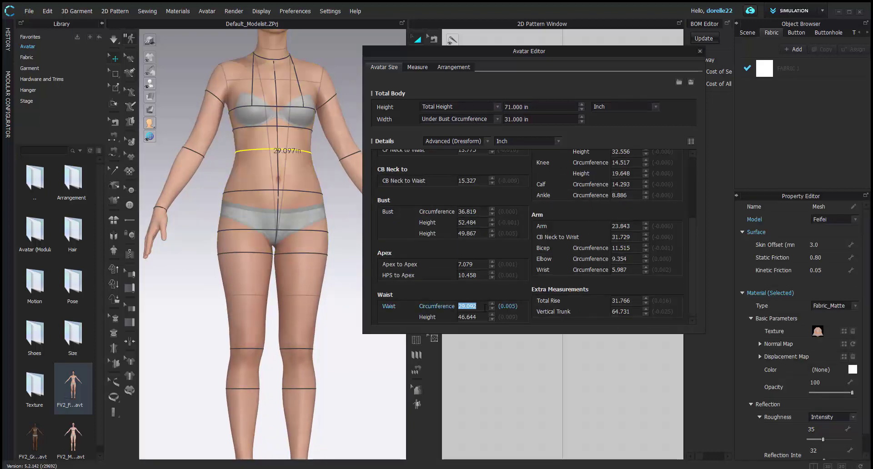
{"action": "left_click", "coordinate": [480, 317]}
Reduce the avatar's Total Rise in small increments to 31.266 in and check the body from the side.
{"action": "left_click", "coordinate": [631, 300]}
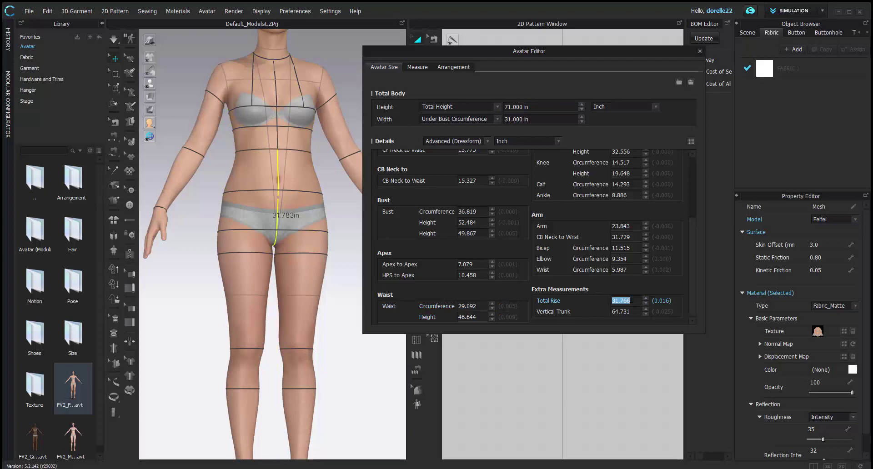
{"action": "left_click", "coordinate": [646, 302]}
{"action": "left_click", "coordinate": [646, 302]}
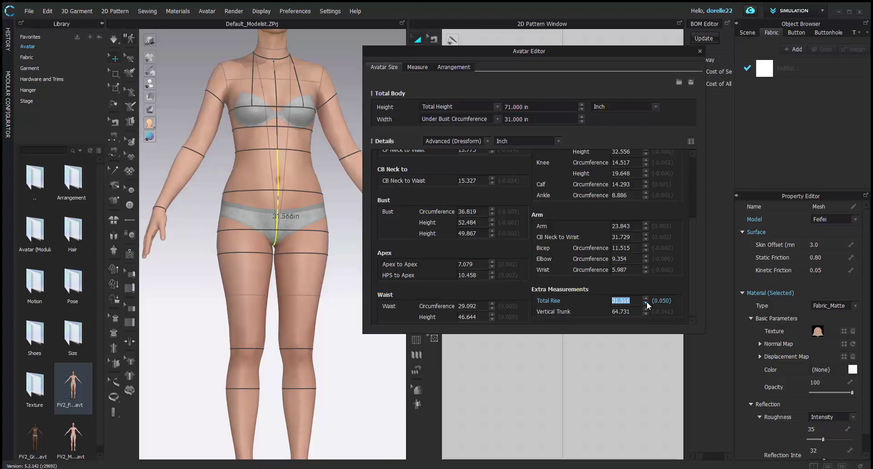
{"action": "left_click", "coordinate": [646, 303]}
{"action": "right_click_drag", "start_coordinate": [309, 257], "coordinate": [226, 231]}
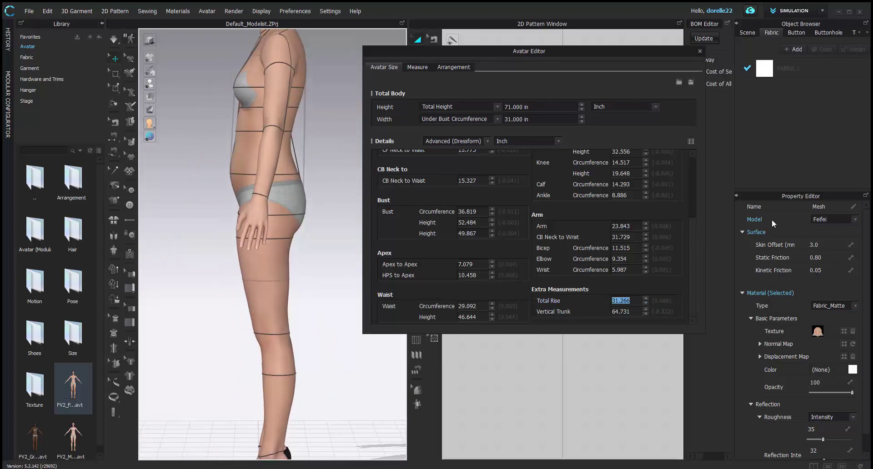
Try an arm length of 23.968 in, reset it to 23.843 in, and return Total Rise to 31.766 in.
{"action": "left_click", "coordinate": [647, 223]}
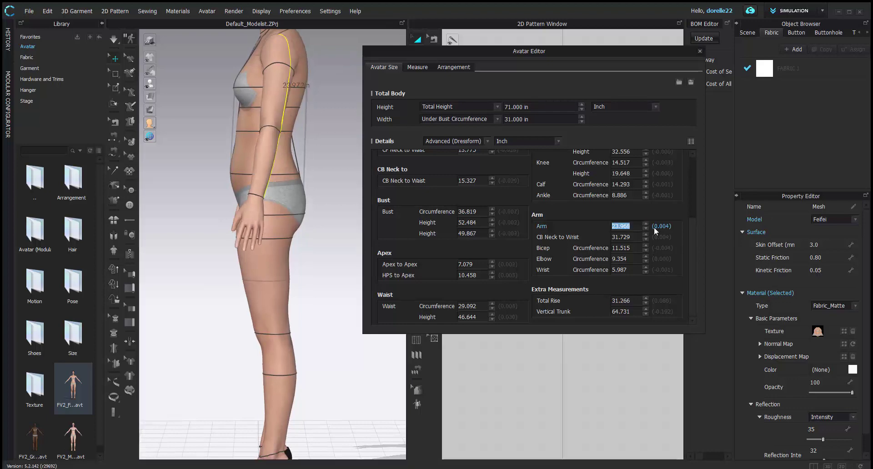
{"action": "left_click", "coordinate": [646, 228]}
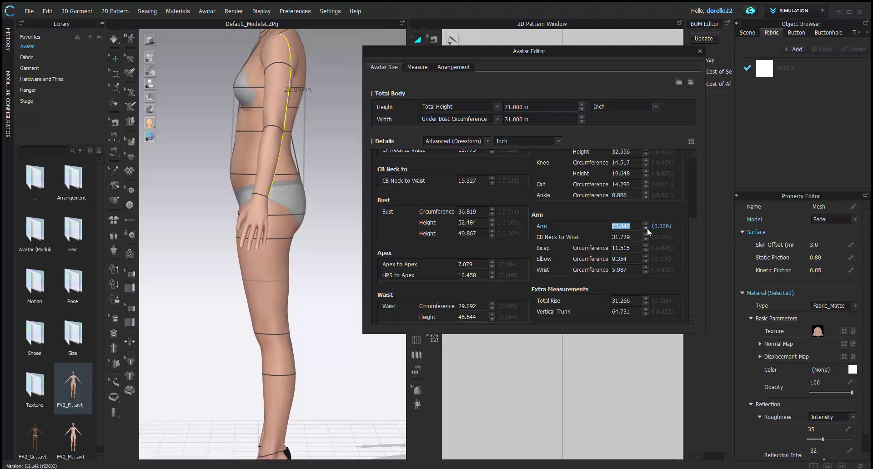
{"action": "left_click", "coordinate": [646, 303]}
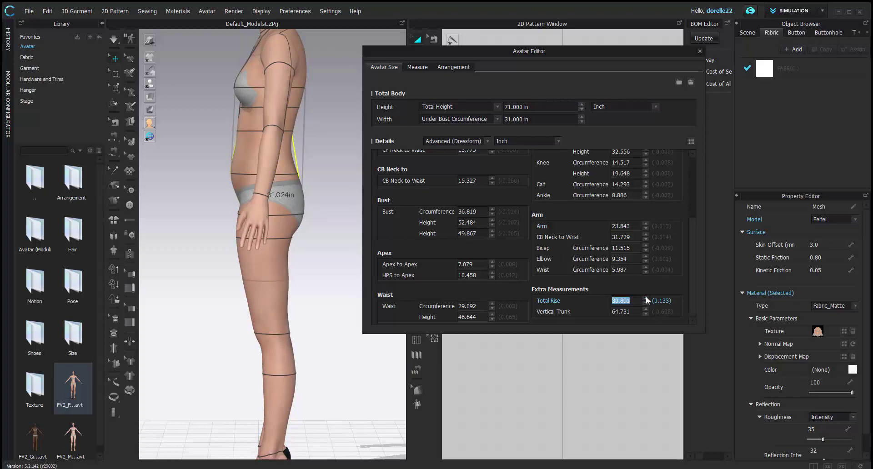
{"action": "left_click", "coordinate": [645, 297]}
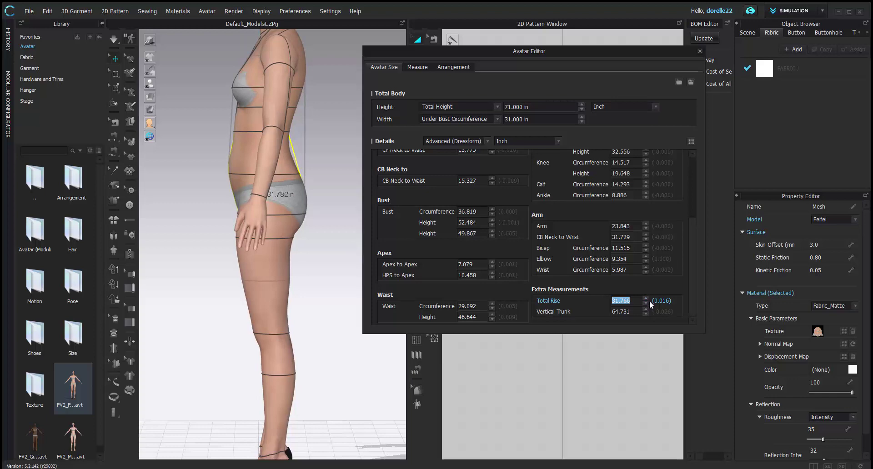
Reduce the avatar's Vertical Trunk measurement in small increments to 64.231 in.
{"action": "left_click", "coordinate": [646, 314]}
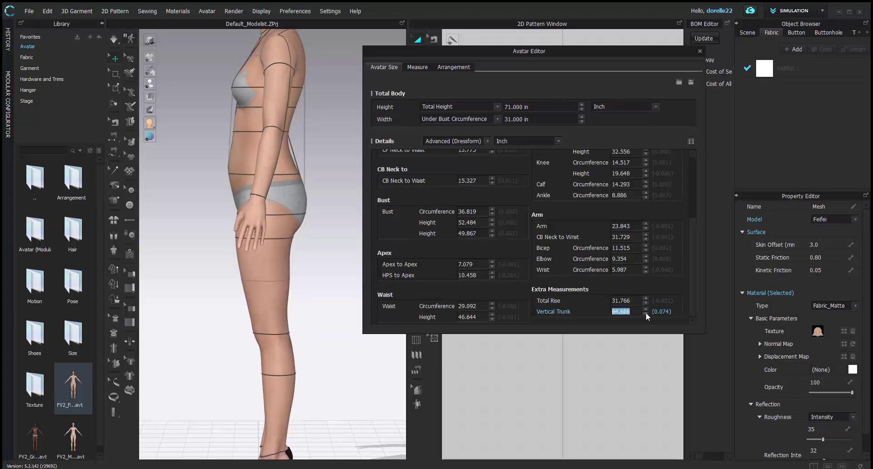
{"action": "left_click", "coordinate": [646, 313]}
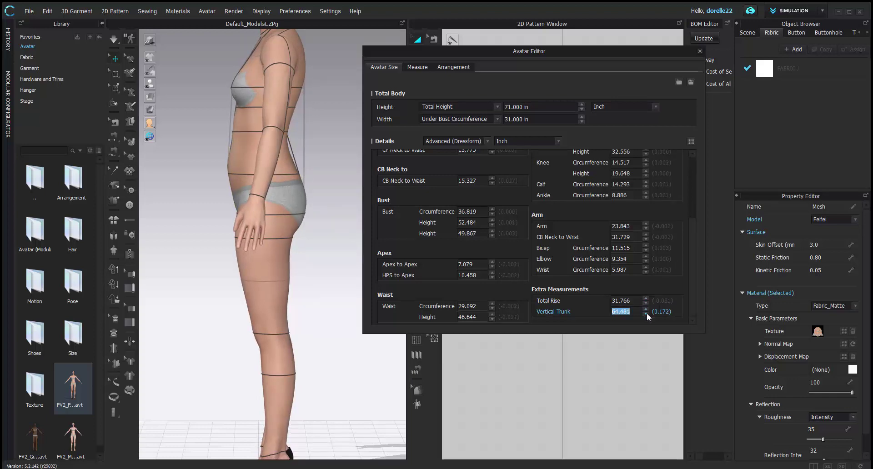
{"action": "left_click", "coordinate": [645, 313]}
{"action": "left_click", "coordinate": [645, 314]}
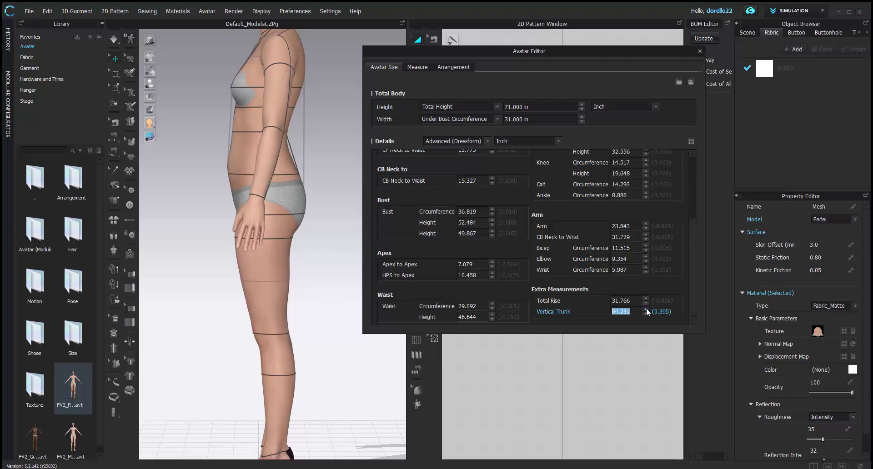
Raise the avatar's Vertical Trunk measurement in small increments to 66.731 in and view the body from the front.
{"action": "left_click", "coordinate": [646, 309]}
{"action": "left_click", "coordinate": [646, 309]}
{"action": "left_click", "coordinate": [646, 310]}
{"action": "left_click", "coordinate": [645, 309]}
{"action": "left_click", "coordinate": [645, 310]}
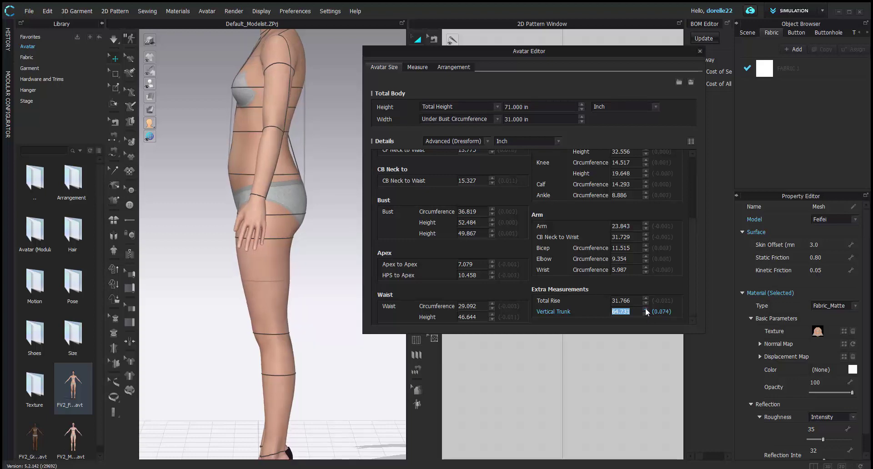
{"action": "left_click", "coordinate": [645, 310]}
{"action": "left_click", "coordinate": [646, 310]}
{"action": "left_click", "coordinate": [646, 310]}
{"action": "left_click", "coordinate": [646, 309]}
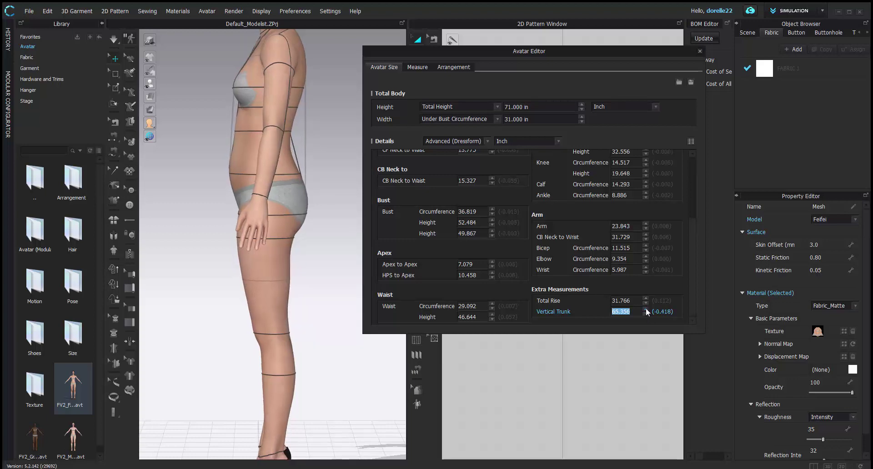
{"action": "left_click", "coordinate": [645, 309]}
{"action": "left_click", "coordinate": [646, 309]}
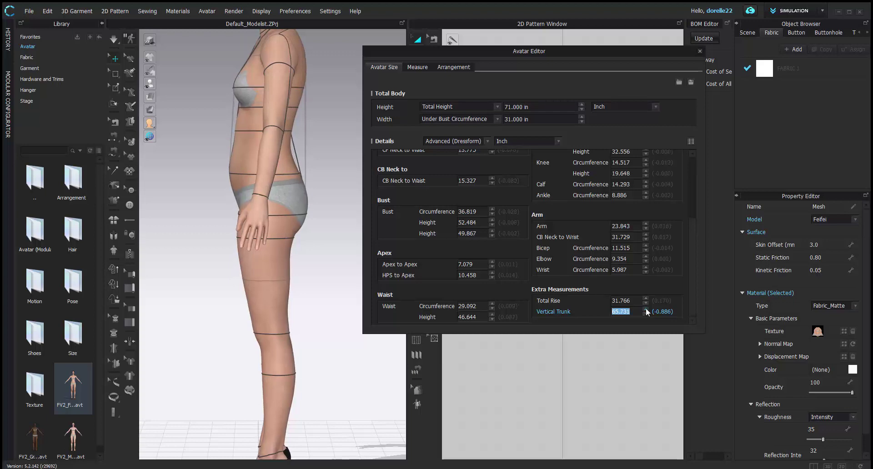
{"action": "left_click", "coordinate": [646, 309]}
{"action": "left_click", "coordinate": [646, 310]}
{"action": "left_click", "coordinate": [645, 309]}
{"action": "left_click", "coordinate": [646, 309]}
{"action": "left_click", "coordinate": [646, 309]}
{"action": "left_click", "coordinate": [645, 310]}
{"action": "left_click", "coordinate": [646, 309]}
{"action": "left_click", "coordinate": [645, 309]}
{"action": "right_click_drag", "start_coordinate": [325, 212], "coordinate": [403, 198]}
{"action": "middle_click_drag", "start_coordinate": [317, 180], "coordinate": [328, 251]}
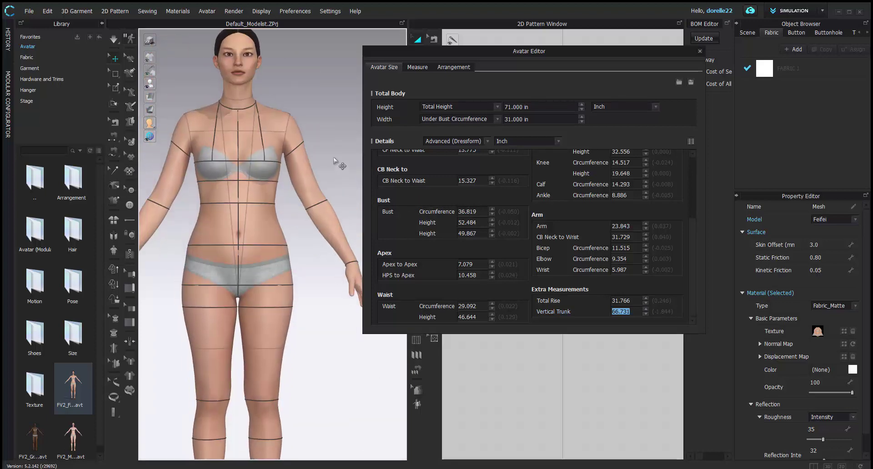
Reduce the avatar's ankle circumference to 8.011 in and check the legs from the side and back.
{"action": "right_click_drag", "start_coordinate": [323, 275], "coordinate": [226, 334]}
{"action": "middle_click_drag", "start_coordinate": [226, 334], "coordinate": [274, 227]}
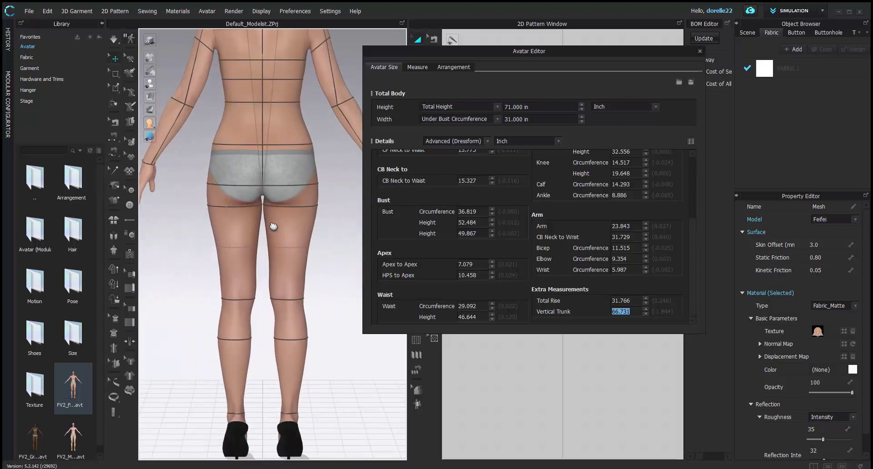
{"action": "right_click_drag", "start_coordinate": [253, 418], "coordinate": [304, 428]}
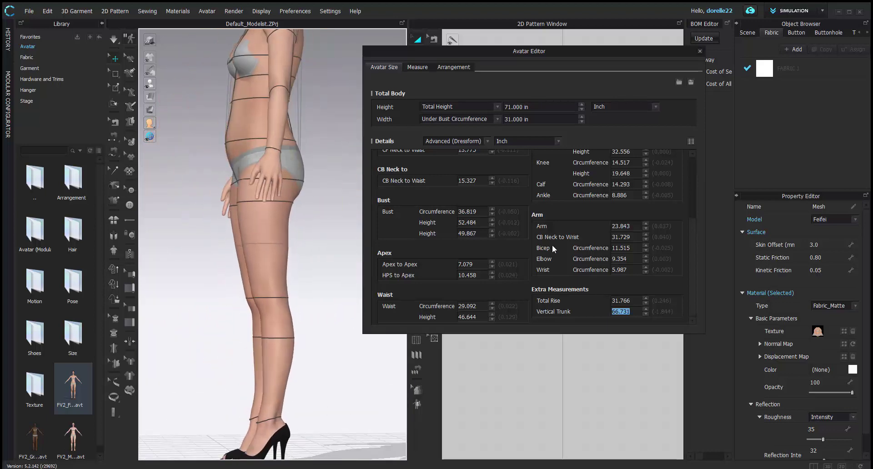
{"action": "left_click", "coordinate": [646, 198]}
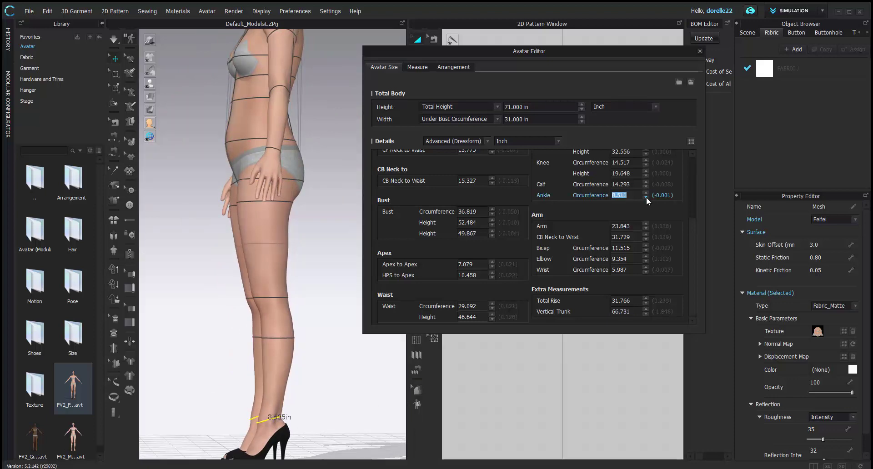
{"action": "right_click_drag", "start_coordinate": [306, 362], "coordinate": [503, 376]}
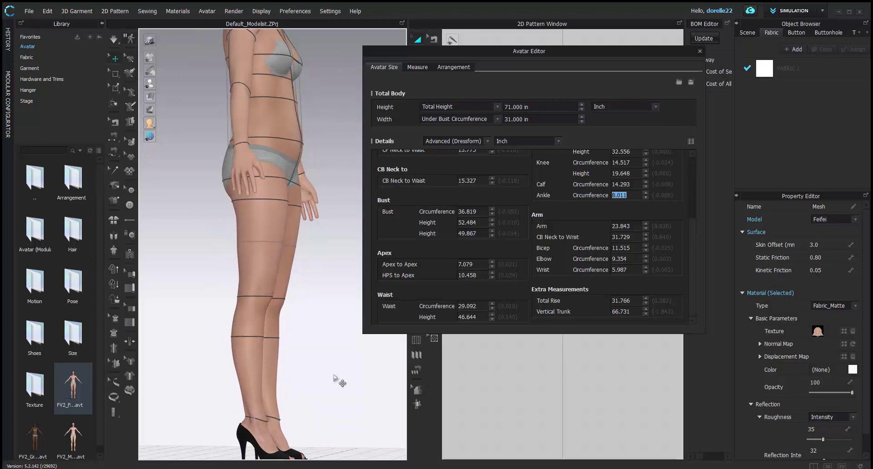
{"action": "right_click_drag", "start_coordinate": [328, 389], "coordinate": [434, 384]}
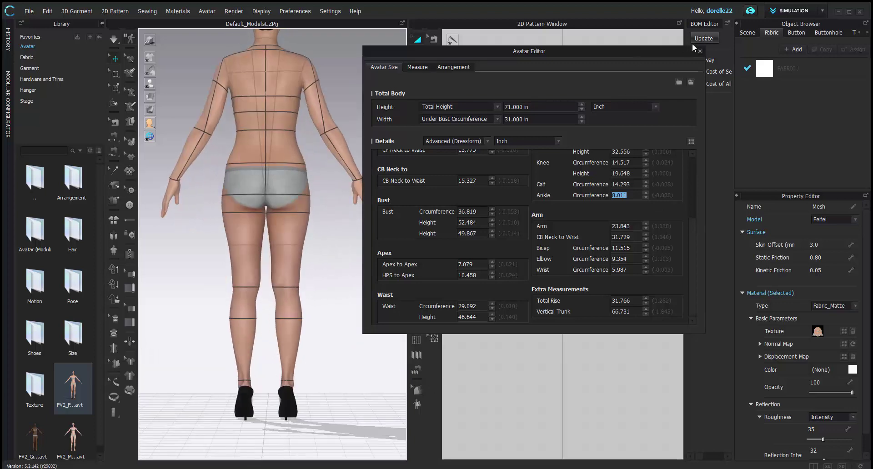
Save the avatar's measurements as an Avatar Size File named FeiFei-Glamazon in the Female_V2 Size folder.
{"action": "left_click", "coordinate": [690, 81]}
{"action": "left_click", "coordinate": [186, 21]}
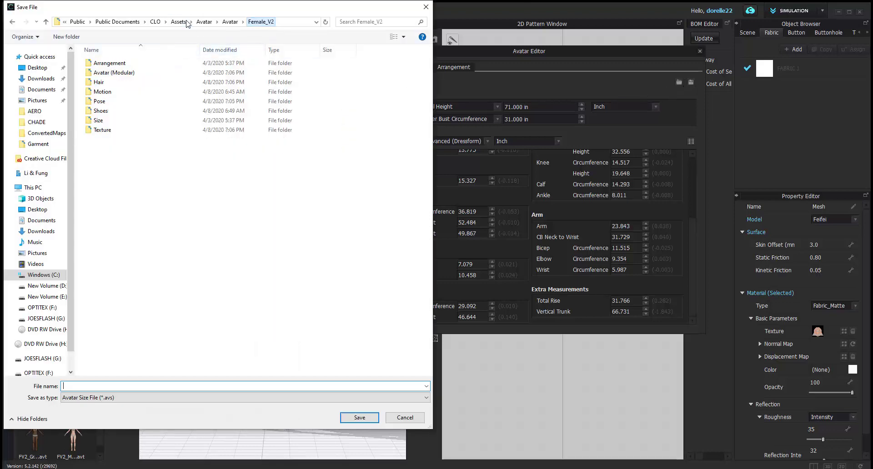
{"action": "double_click", "coordinate": [91, 111]}
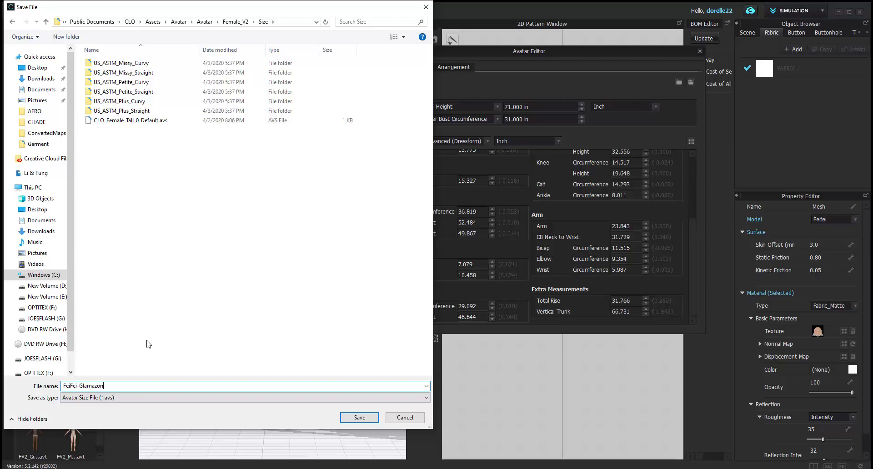
{"action": "key", "text": "Return"}
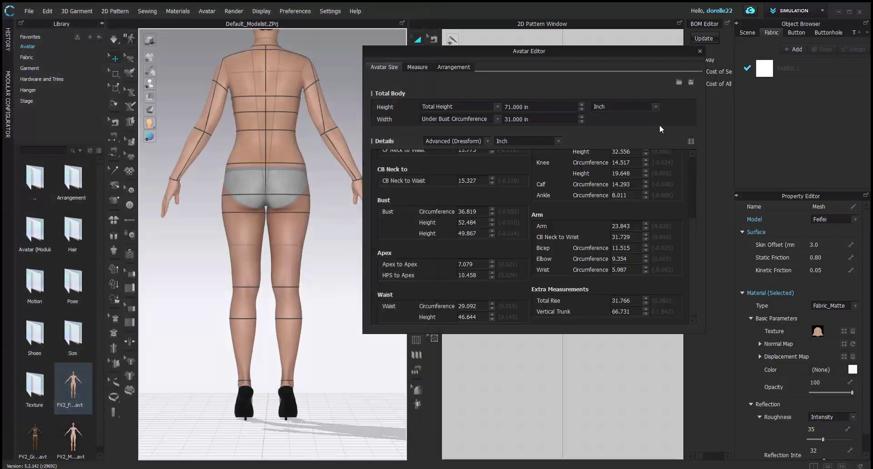
Open the Female_V2 Size folder in the library, close the Avatar Editor and show the whole avatar from the front.
{"action": "scroll", "coordinate": [61, 347], "scroll_direction": "down", "scroll_amount": 1}
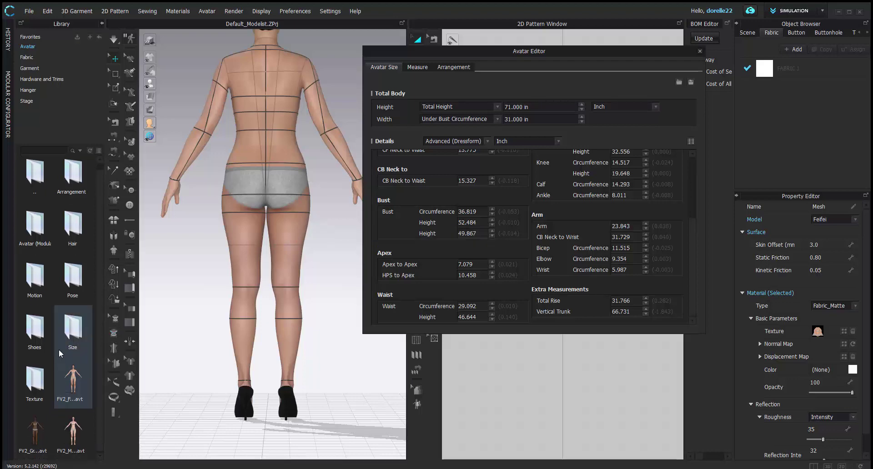
{"action": "double_click", "coordinate": [67, 315]}
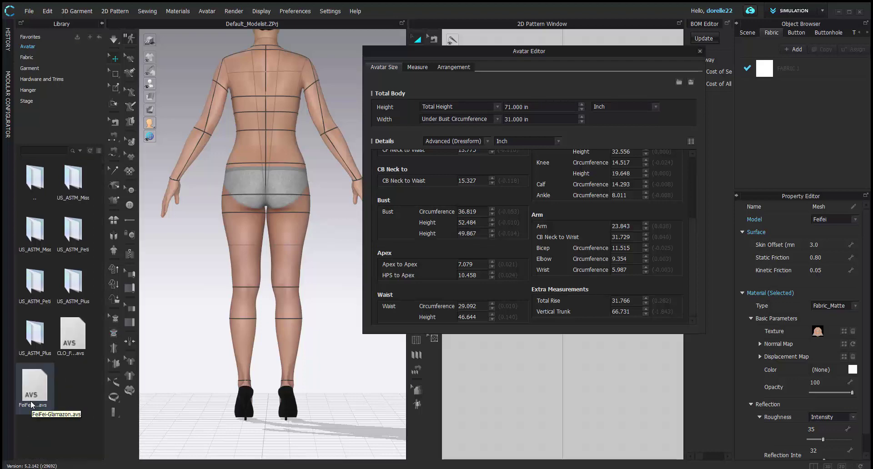
{"action": "left_click", "coordinate": [700, 50]}
{"action": "right_click_drag", "start_coordinate": [356, 356], "coordinate": [129, 325]}
{"action": "middle_click_drag", "start_coordinate": [334, 244], "coordinate": [314, 278]}
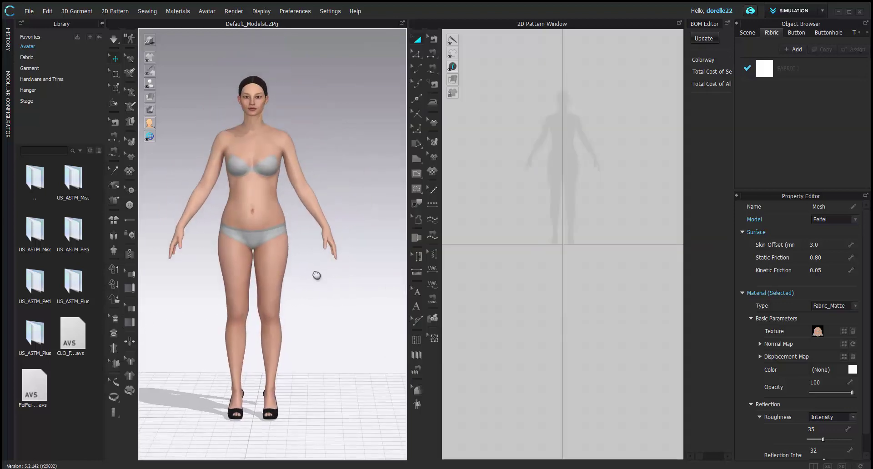
{"action": "right_click_drag", "start_coordinate": [311, 275], "coordinate": [313, 280]}
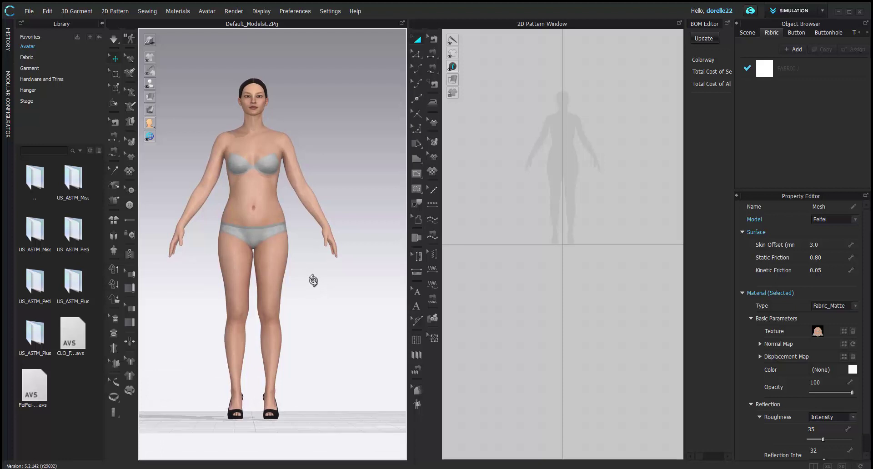
Run a pose or position edit on the avatar, accept deleting its current motion, and deselect it.
{"action": "right_click", "coordinate": [273, 285]}
{"action": "mouse_move", "coordinate": [378, 356]}
{"action": "left_click", "coordinate": [409, 375]}
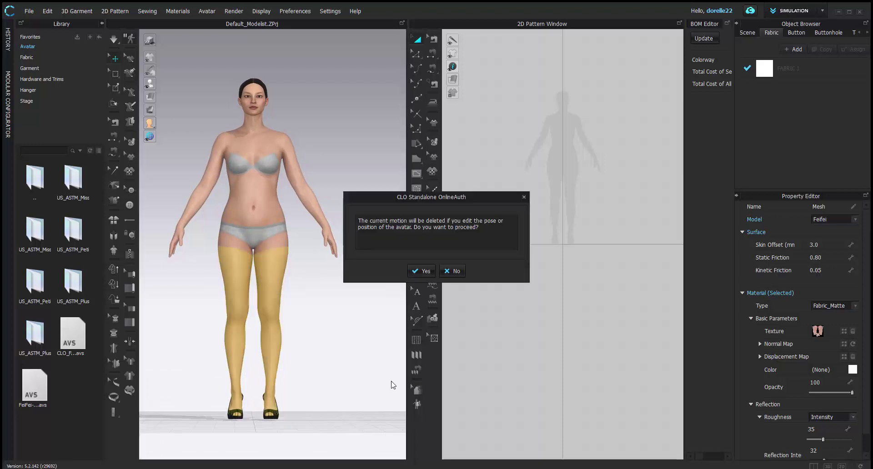
{"action": "left_click", "coordinate": [421, 271]}
{"action": "left_click", "coordinate": [366, 359]}
Try a size file from a US_ASTM Missy folder on the avatar, viewed from the side, and return to the Size folder.
{"action": "scroll", "coordinate": [229, 227], "scroll_direction": "up", "scroll_amount": 5}
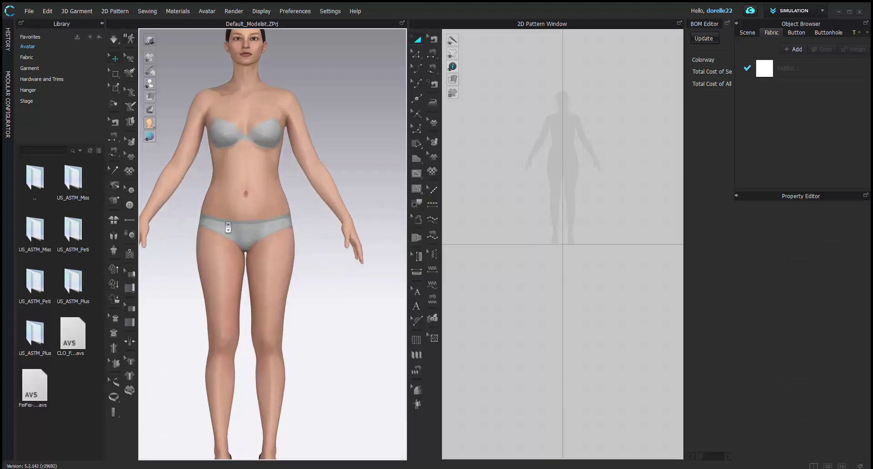
{"action": "scroll", "coordinate": [228, 227], "scroll_direction": "down", "scroll_amount": 1}
{"action": "right_click_drag", "start_coordinate": [245, 233], "coordinate": [133, 244]}
{"action": "right_click_drag", "start_coordinate": [312, 208], "coordinate": [504, 204]}
{"action": "left_click", "coordinate": [277, 212]}
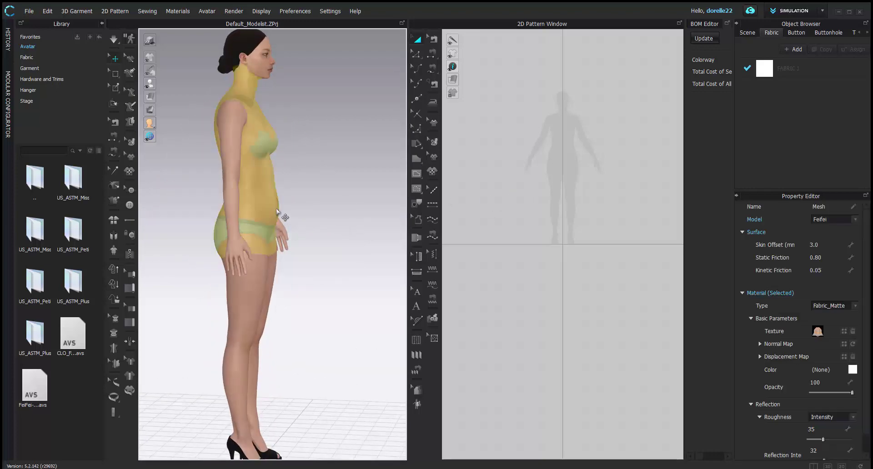
{"action": "left_click", "coordinate": [295, 209]}
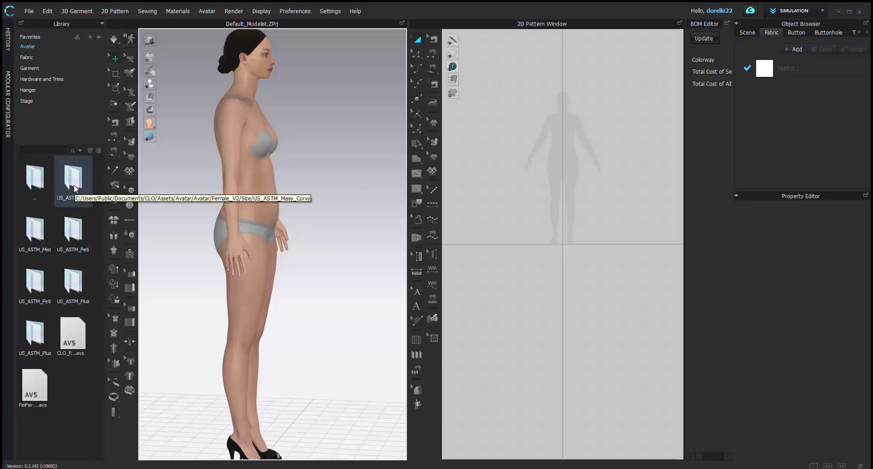
{"action": "double_click", "coordinate": [39, 244]}
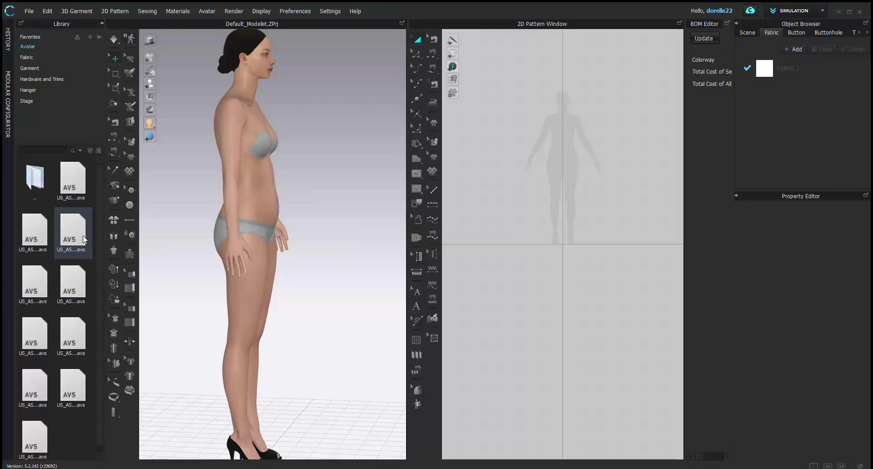
{"action": "right_click_drag", "start_coordinate": [338, 223], "coordinate": [257, 217]}
{"action": "right_click_drag", "start_coordinate": [231, 320], "coordinate": [322, 305]}
{"action": "double_click", "coordinate": [34, 181]}
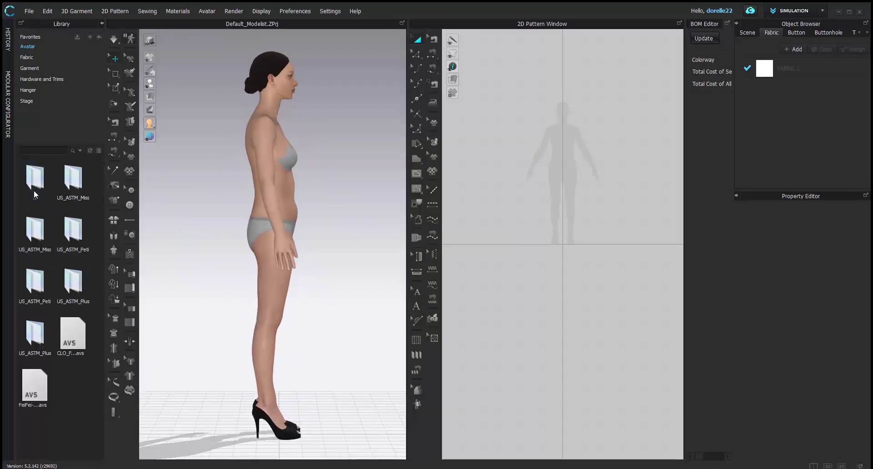
Apply the saved FeiFei-Glamazon size file to the avatar, comparing it with the default CLO size file from the front.
{"action": "double_click", "coordinate": [34, 384]}
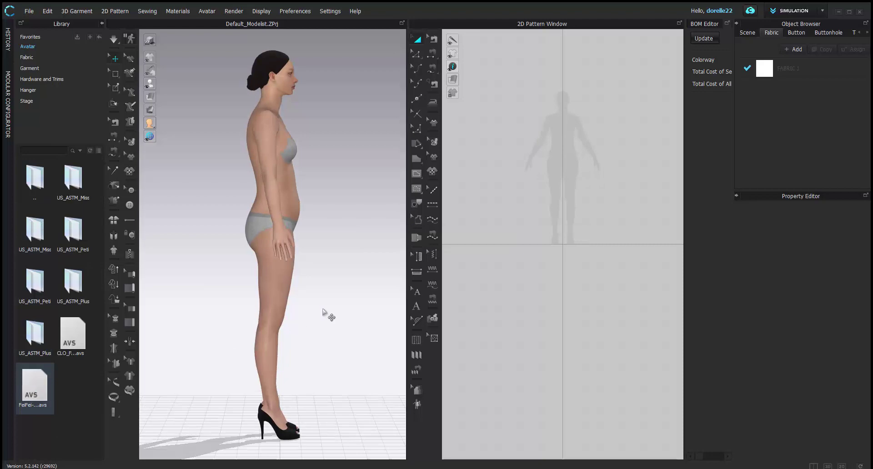
{"action": "right_click_drag", "start_coordinate": [327, 311], "coordinate": [221, 307]}
{"action": "double_click", "coordinate": [80, 348]}
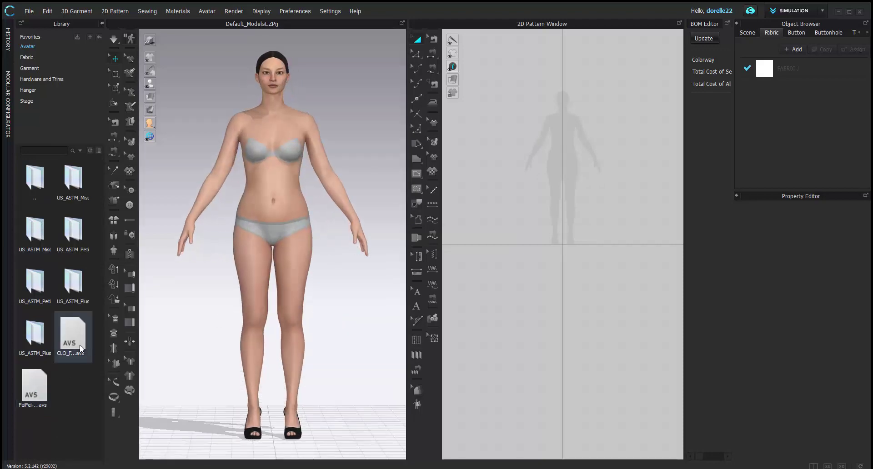
{"action": "double_click", "coordinate": [40, 373]}
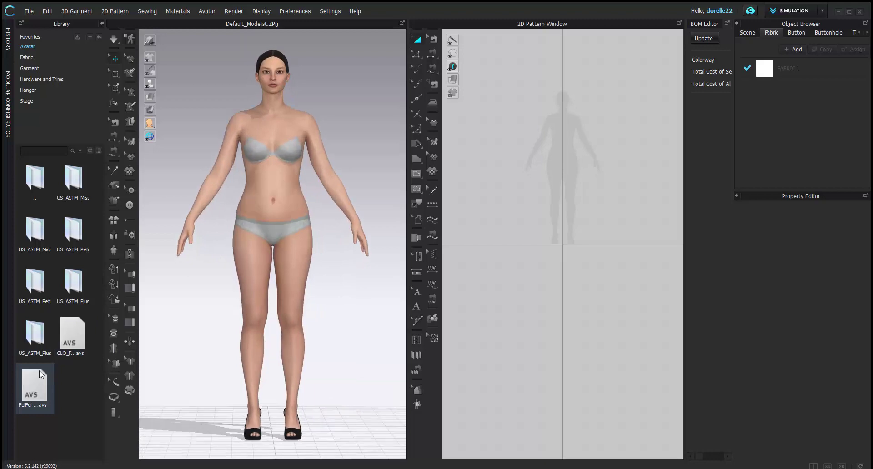
Examine the resized avatar's hips, torso and face up close from the front and the side.
{"action": "right_click_drag", "start_coordinate": [377, 130], "coordinate": [343, 138]}
{"action": "scroll", "coordinate": [337, 134], "scroll_direction": "up", "scroll_amount": 5}
{"action": "scroll", "coordinate": [330, 129], "scroll_direction": "up", "scroll_amount": 5}
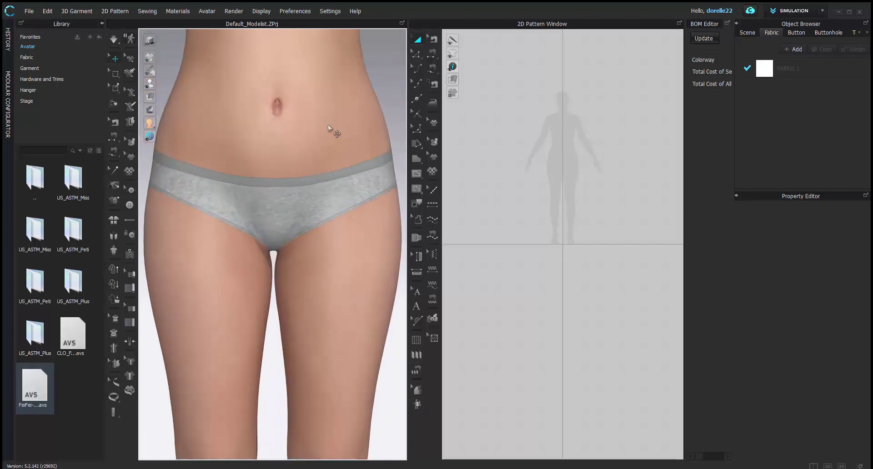
{"action": "middle_click_drag", "start_coordinate": [332, 130], "coordinate": [337, 431]}
{"action": "scroll", "coordinate": [355, 118], "scroll_direction": "down", "scroll_amount": 3}
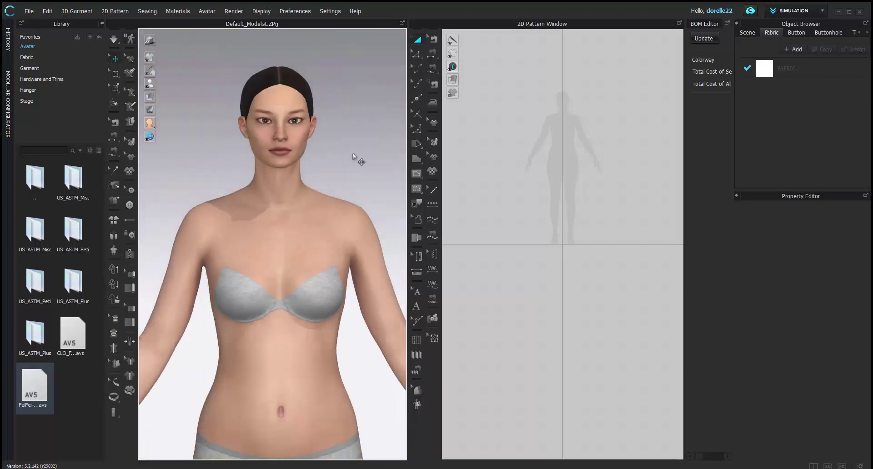
{"action": "middle_click_drag", "start_coordinate": [361, 146], "coordinate": [341, 78]}
{"action": "right_click_drag", "start_coordinate": [341, 77], "coordinate": [205, 77]}
Open the Female_V2 Texture folder, try to apply FV2_Feifei_Nude.jpg directly onto the avatar, and select the torso.
{"action": "double_click", "coordinate": [44, 181]}
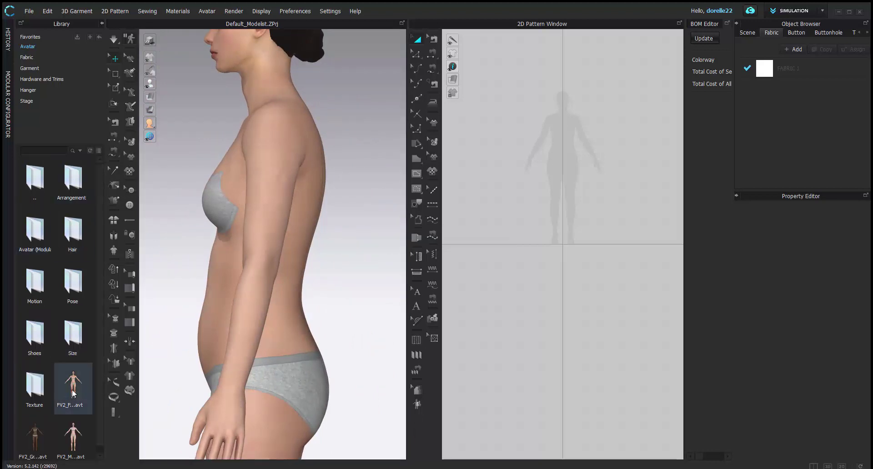
{"action": "double_click", "coordinate": [30, 395]}
{"action": "left_click", "coordinate": [31, 252]}
{"action": "left_click_drag", "start_coordinate": [43, 231], "coordinate": [329, 242]}
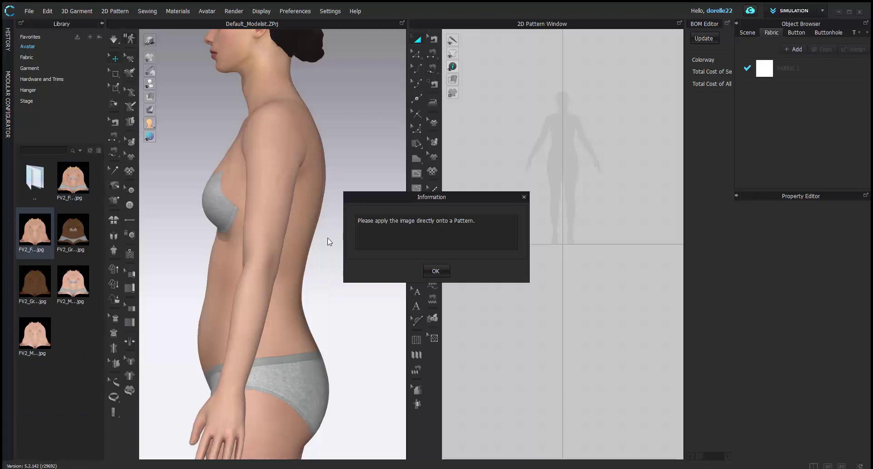
{"action": "left_click", "coordinate": [435, 271]}
{"action": "left_click_drag", "start_coordinate": [36, 236], "coordinate": [239, 237]}
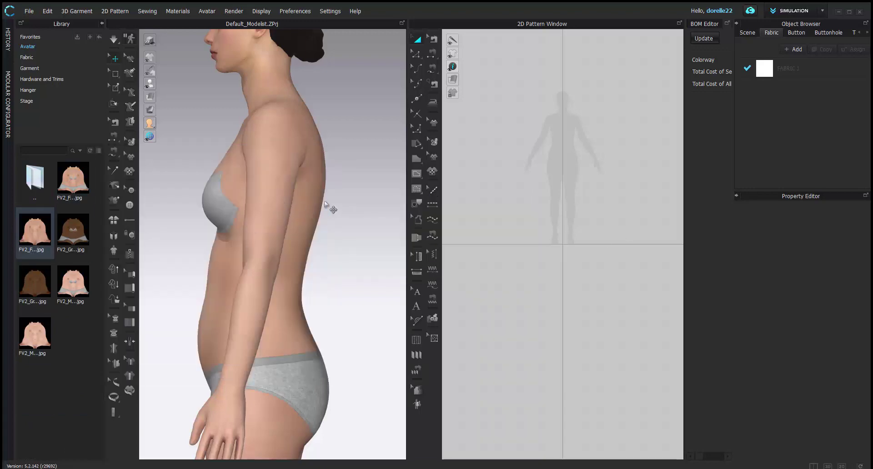
{"action": "left_click_drag", "start_coordinate": [322, 203], "coordinate": [324, 203]}
{"action": "left_click", "coordinate": [844, 331]}
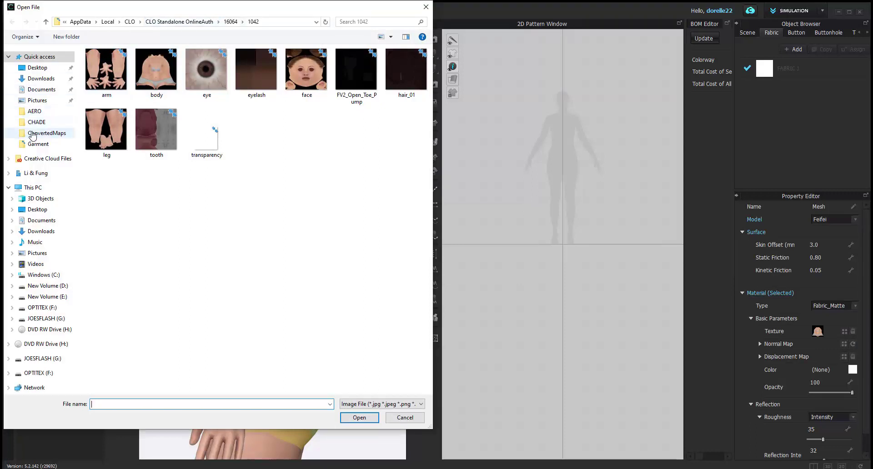
{"action": "left_click", "coordinate": [131, 22]}
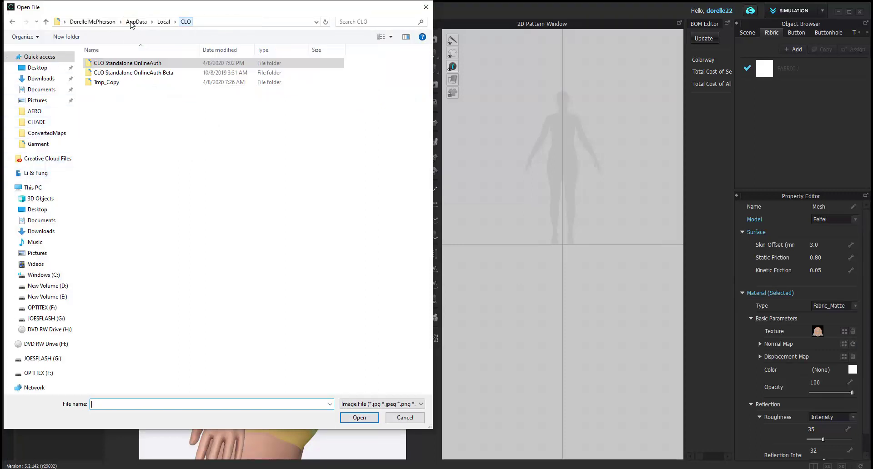
{"action": "double_click", "coordinate": [138, 68]}
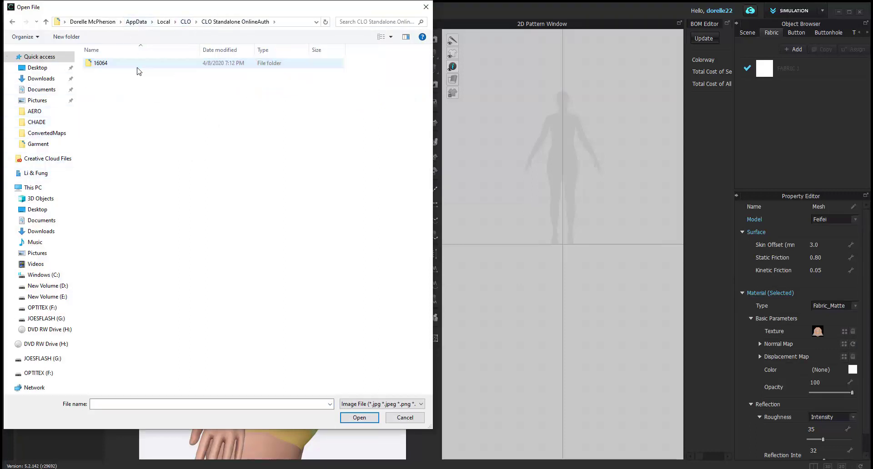
{"action": "left_click", "coordinate": [426, 7]}
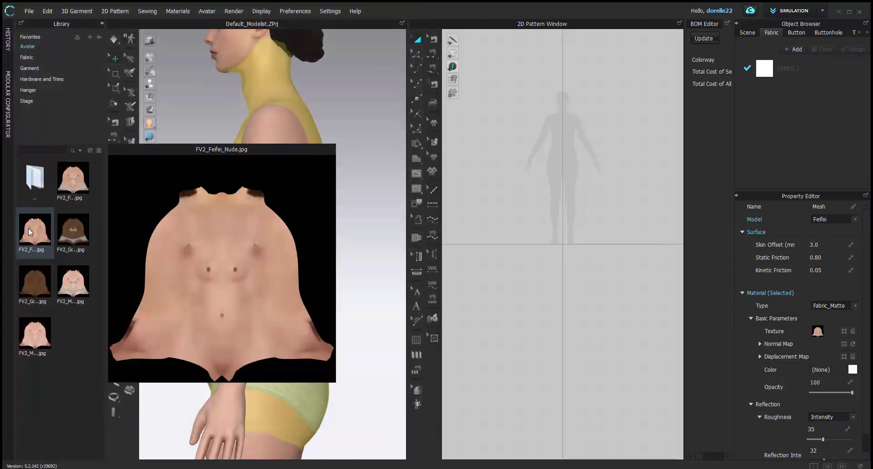
Assign FV2_Feifei_Nude.jpg from the library as the texture of the avatar's torso material.
{"action": "left_click_drag", "start_coordinate": [29, 228], "coordinate": [803, 283]}
{"action": "left_click_drag", "start_coordinate": [820, 333], "coordinate": [821, 333]}
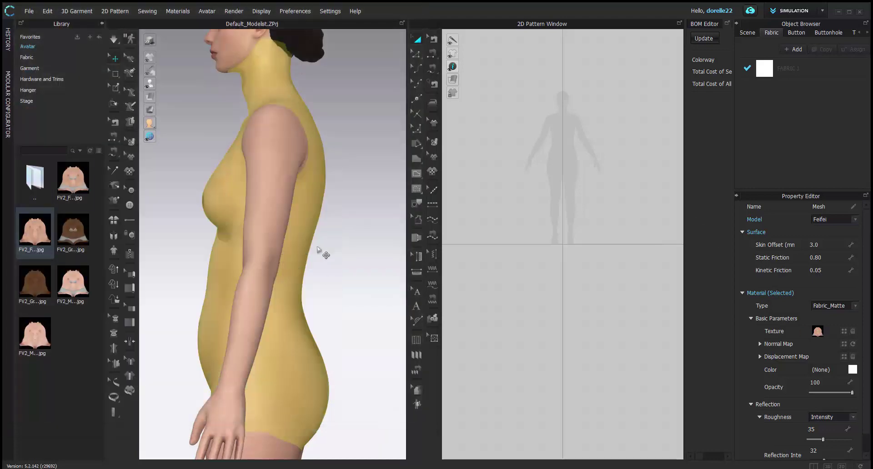
{"action": "right_click_drag", "start_coordinate": [341, 250], "coordinate": [325, 282]}
Try to apply FV2_Feifei_Covered.jpg directly onto the avatar in the 3D view, and undo it.
{"action": "left_click_drag", "start_coordinate": [68, 181], "coordinate": [279, 173]}
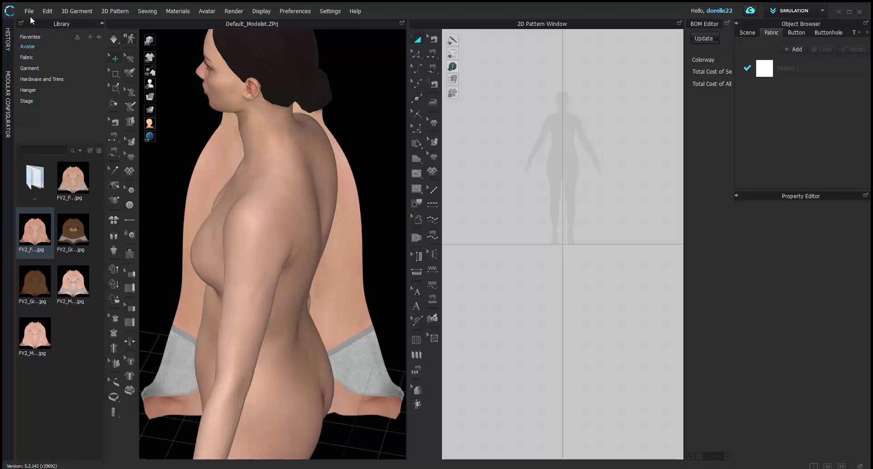
{"action": "left_click", "coordinate": [47, 11]}
{"action": "left_click", "coordinate": [51, 20]}
Select the avatar's torso, assign FV2_Feifei_Covered.jpg as its material texture, and view the body from the front.
{"action": "mouse_move", "coordinate": [72, 184]}
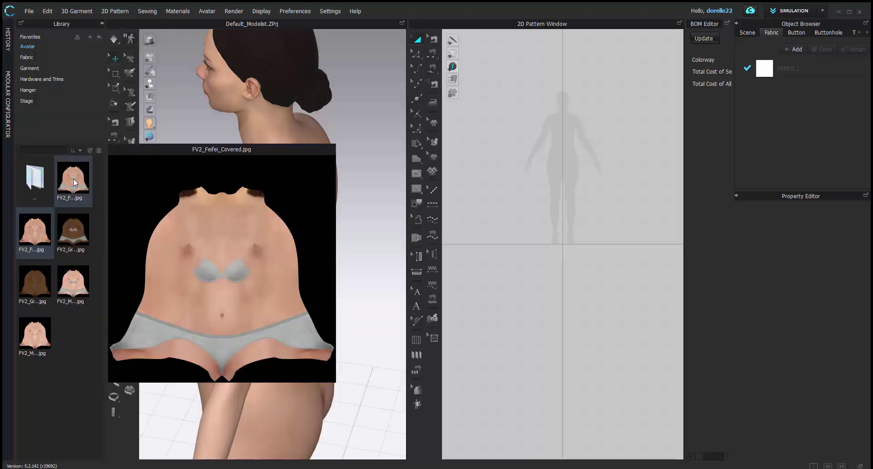
{"action": "left_click_drag", "start_coordinate": [74, 182], "coordinate": [276, 186]}
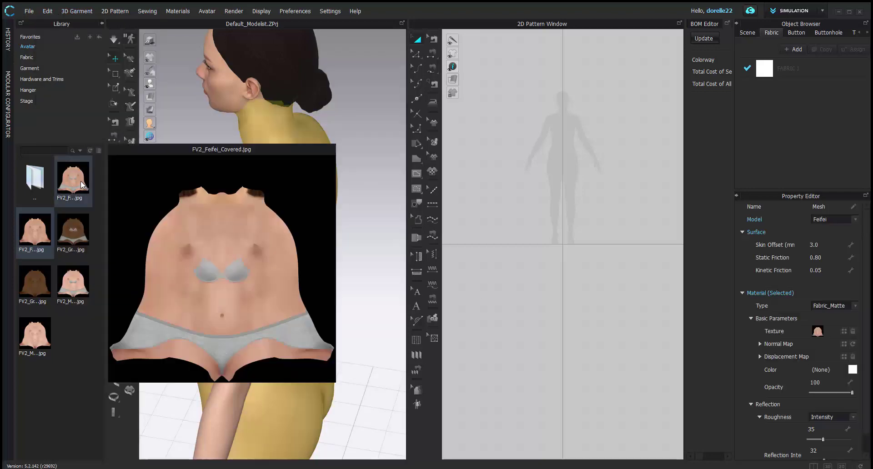
{"action": "left_click_drag", "start_coordinate": [80, 185], "coordinate": [818, 334]}
{"action": "left_click", "coordinate": [351, 259]}
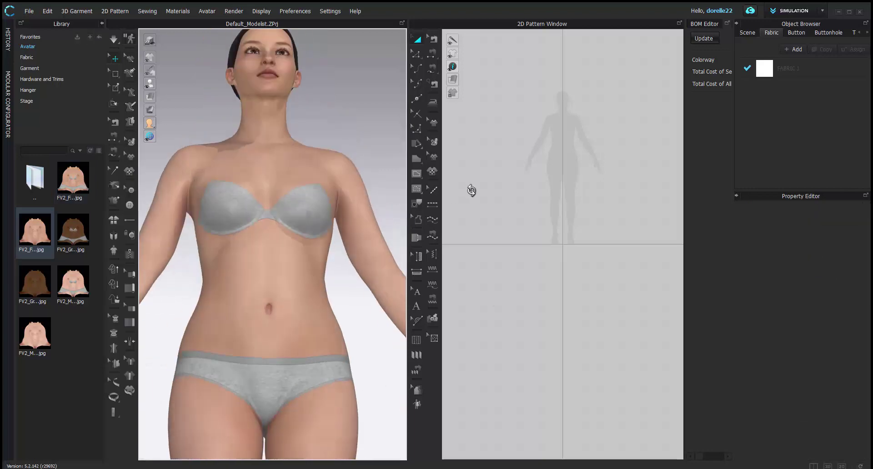